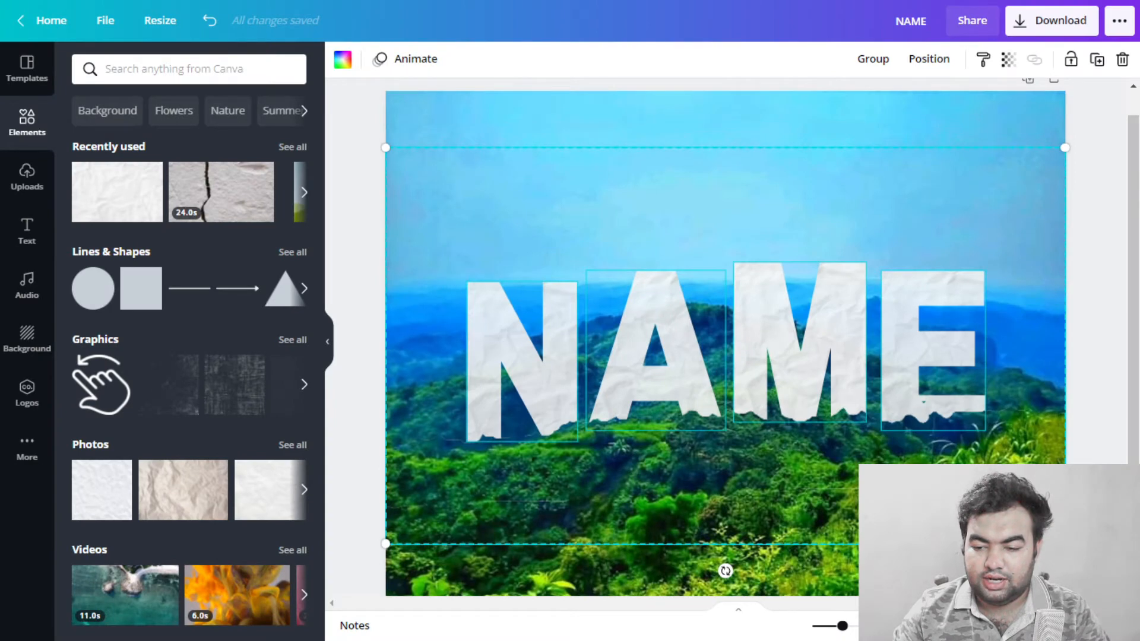
Step: Delete the four paper-textured letters and the landscape background photo, leaving a blank page
{"action": "key", "text": "Delete"}
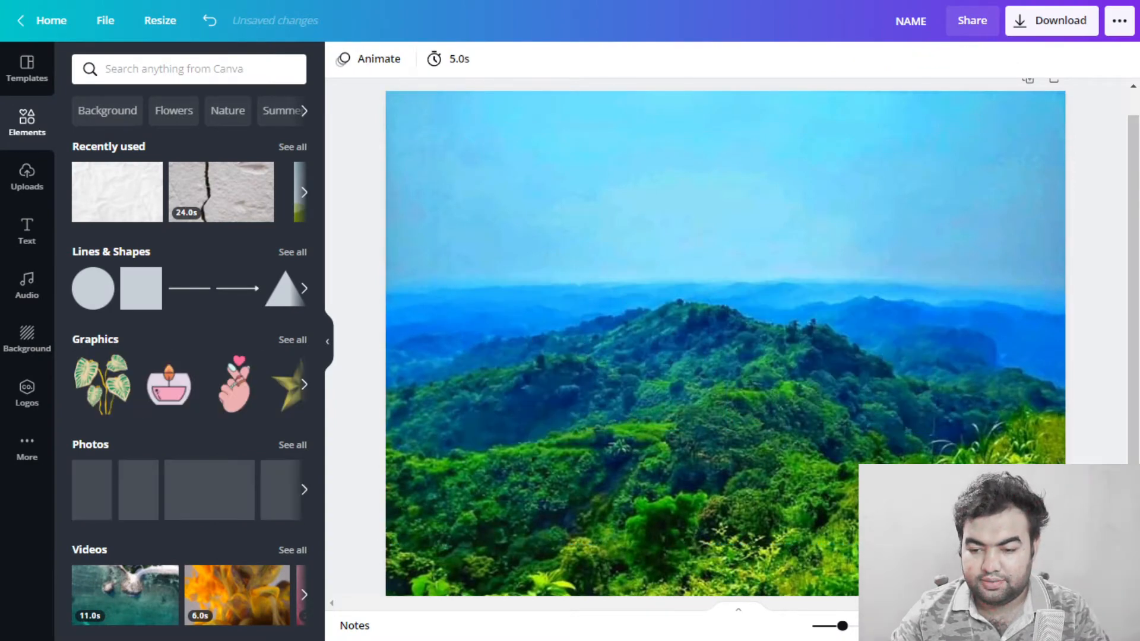
{"action": "double_click", "coordinate": [725, 343]}
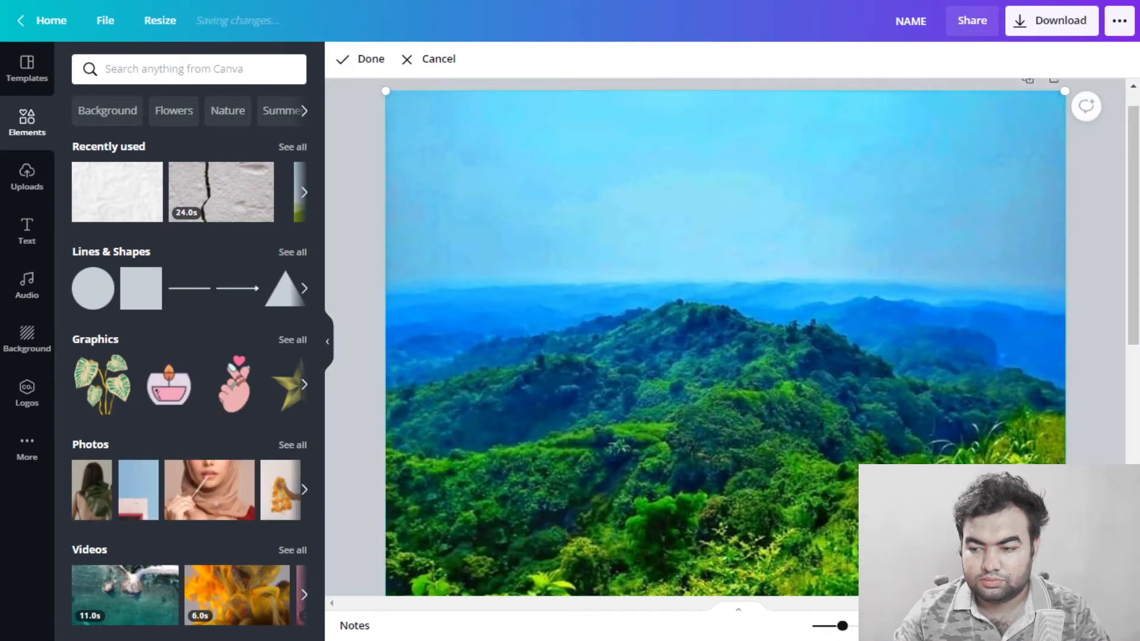
{"action": "key", "text": "Delete"}
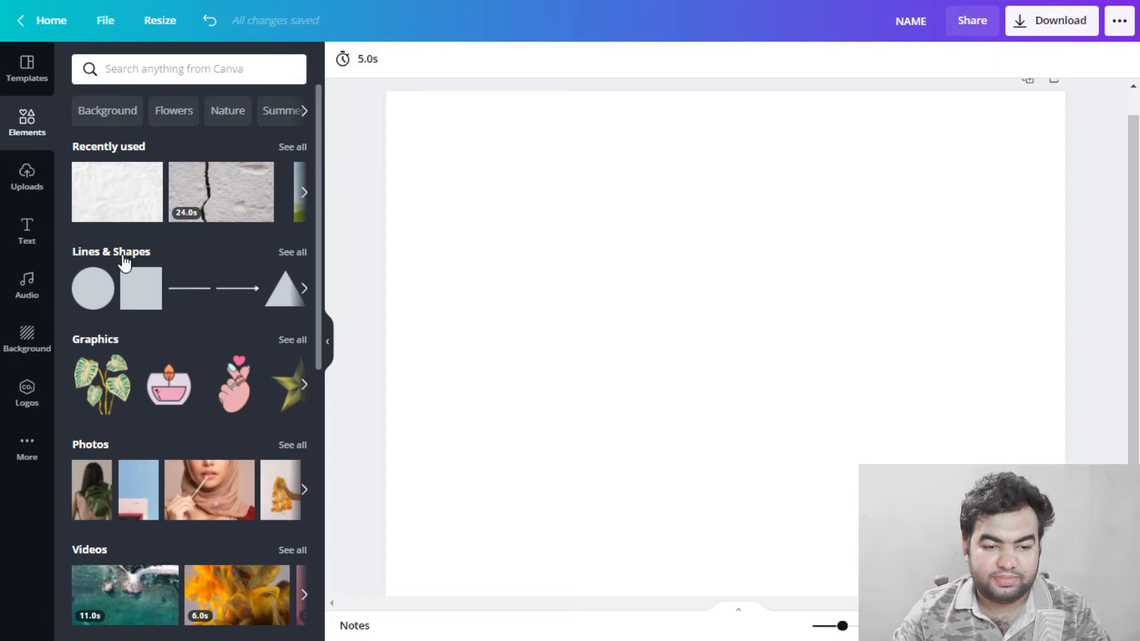
Step: Add the uploaded landscape photo to the page and enlarge it to cover the whole page
{"action": "left_click", "coordinate": [26, 189]}
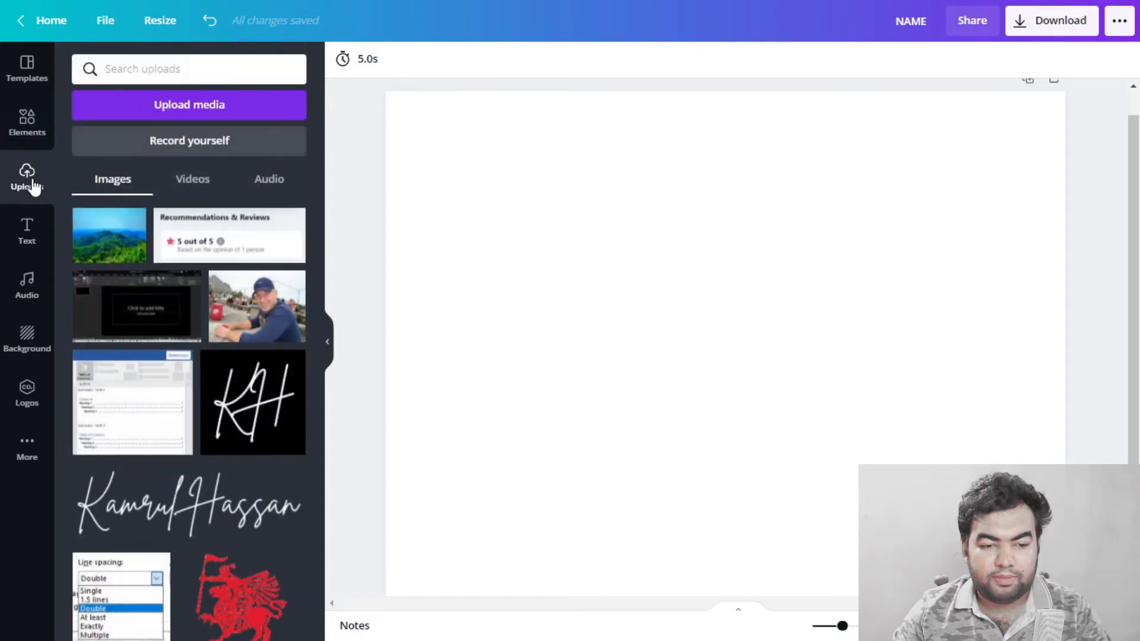
{"action": "left_click", "coordinate": [113, 254]}
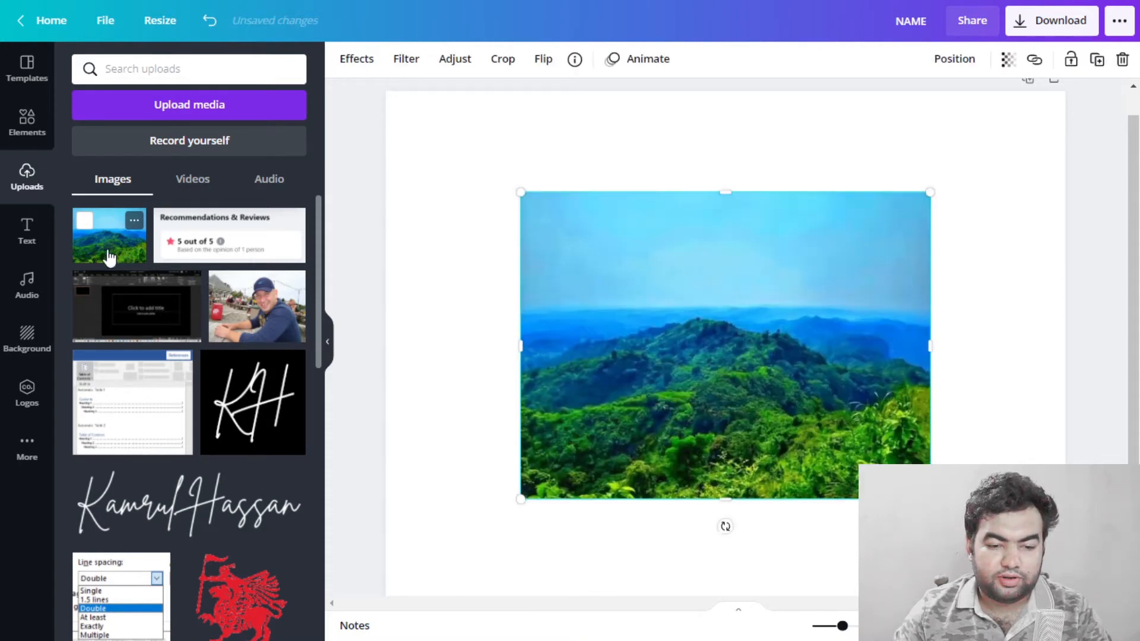
{"action": "left_click_drag", "start_coordinate": [653, 360], "coordinate": [618, 308]}
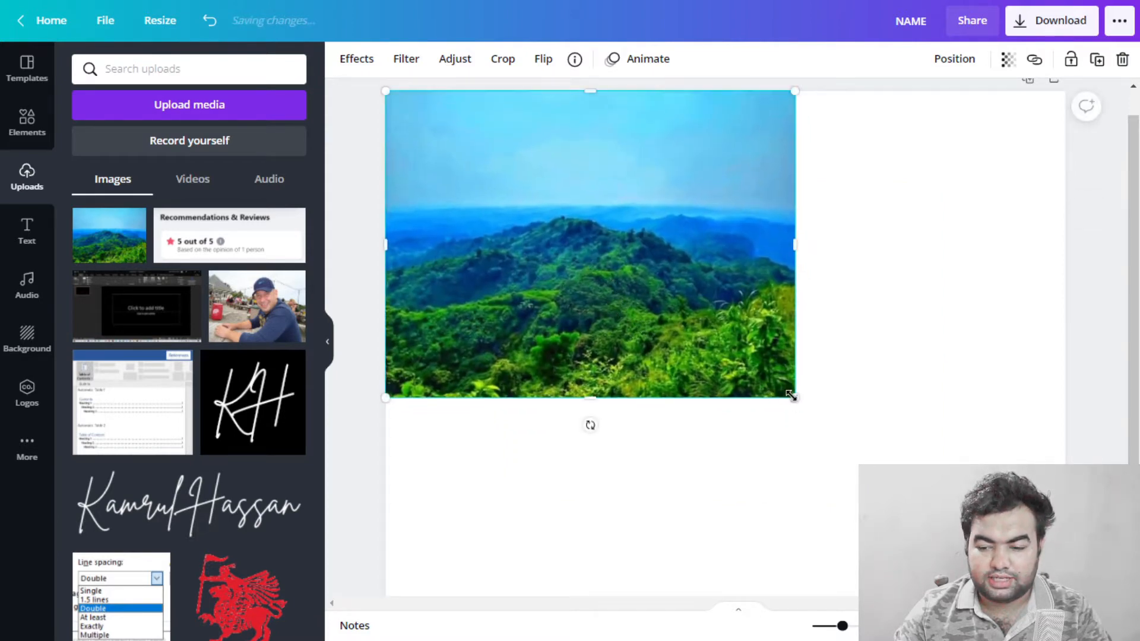
{"action": "left_click_drag", "start_coordinate": [794, 398], "coordinate": [1066, 600]}
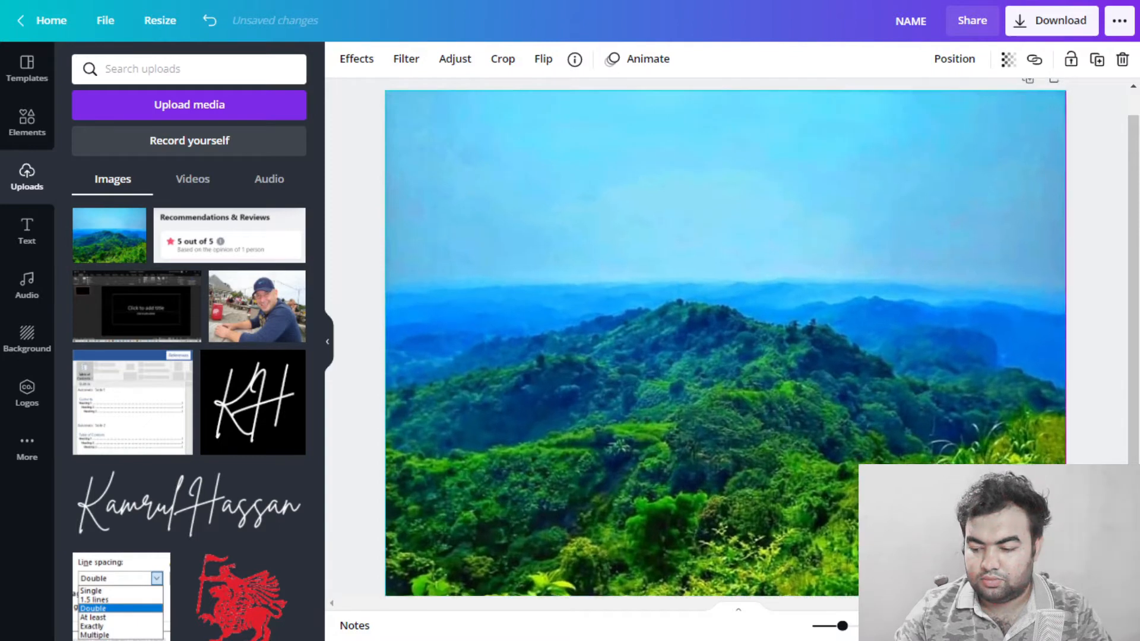
Step: Detach the landscape photo from the background and set it as the page background again
{"action": "right_click", "coordinate": [779, 410]}
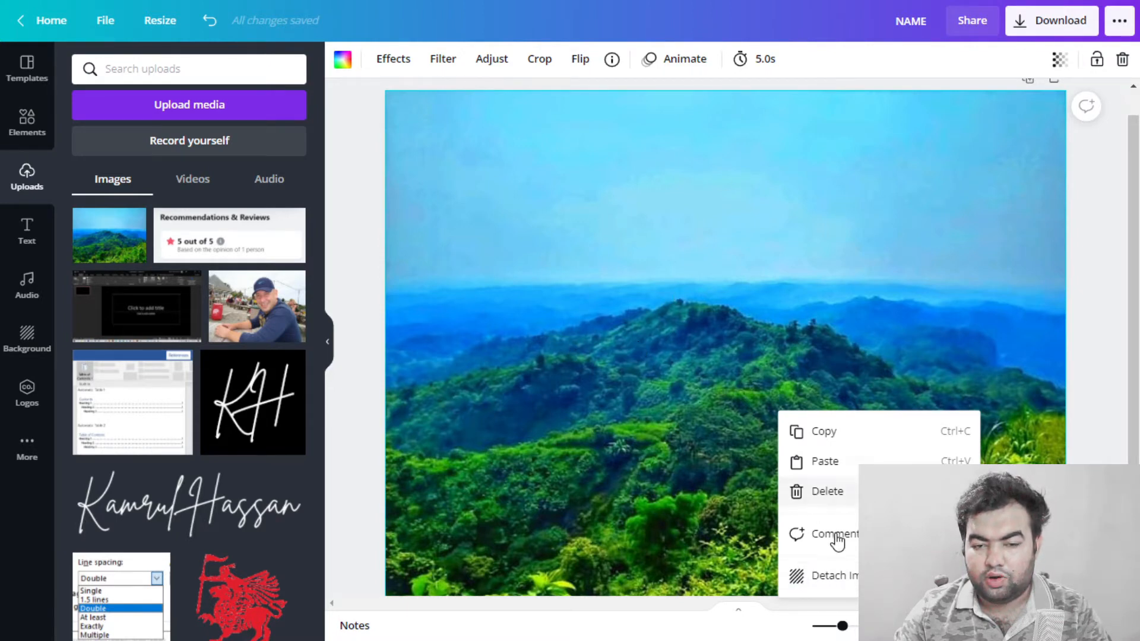
{"action": "left_click", "coordinate": [834, 576]}
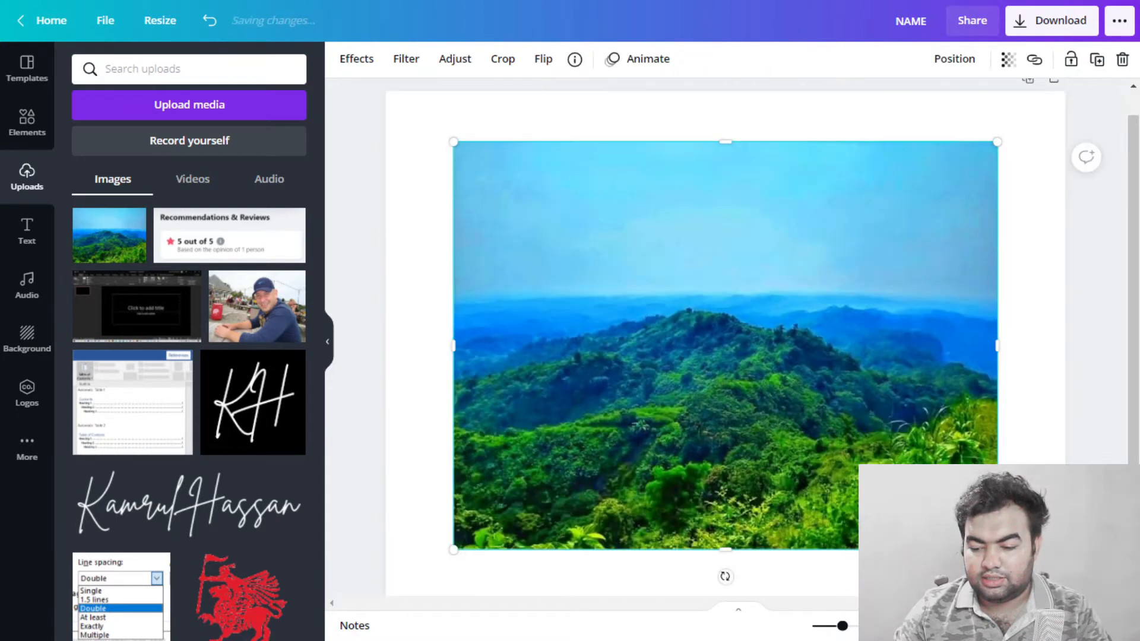
{"action": "right_click", "coordinate": [905, 462]}
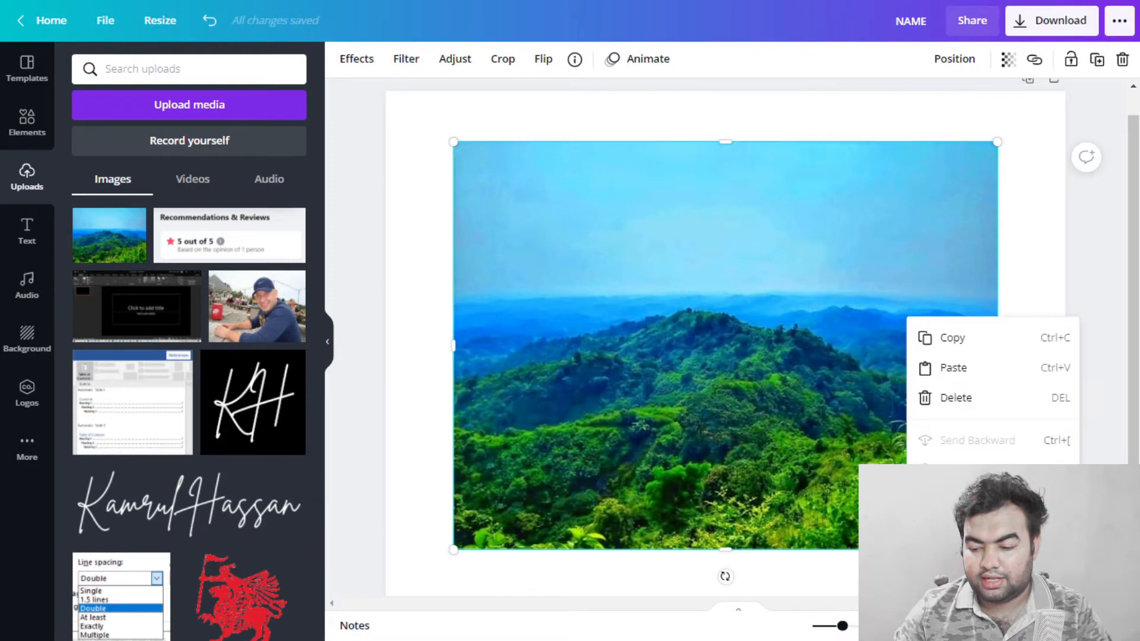
{"action": "left_click", "coordinate": [962, 576]}
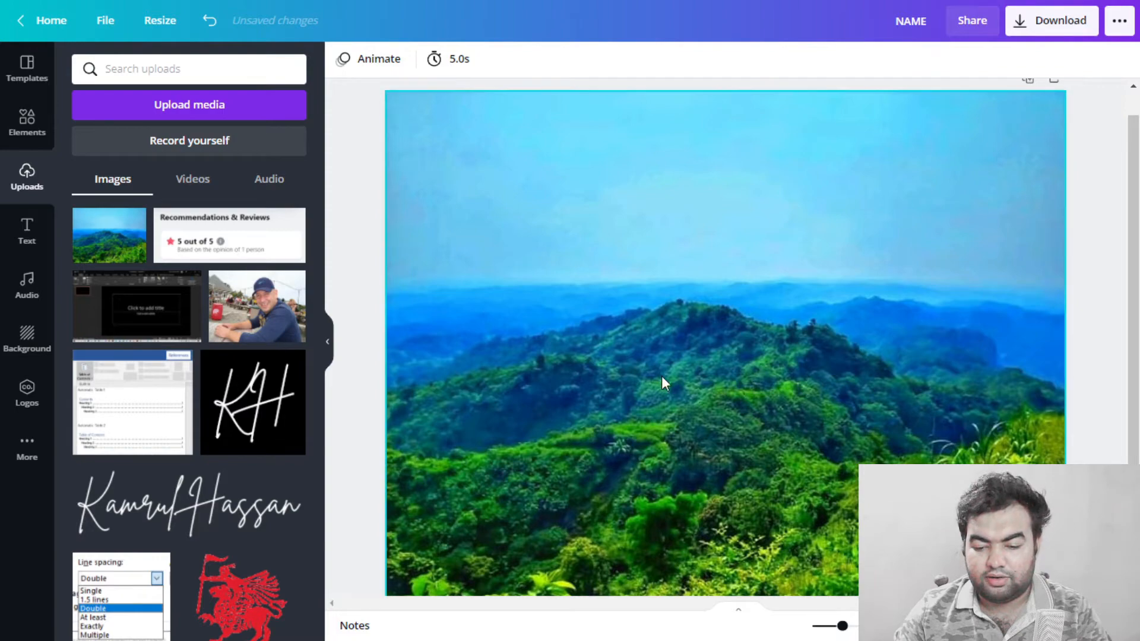
{"action": "double_click", "coordinate": [744, 385]}
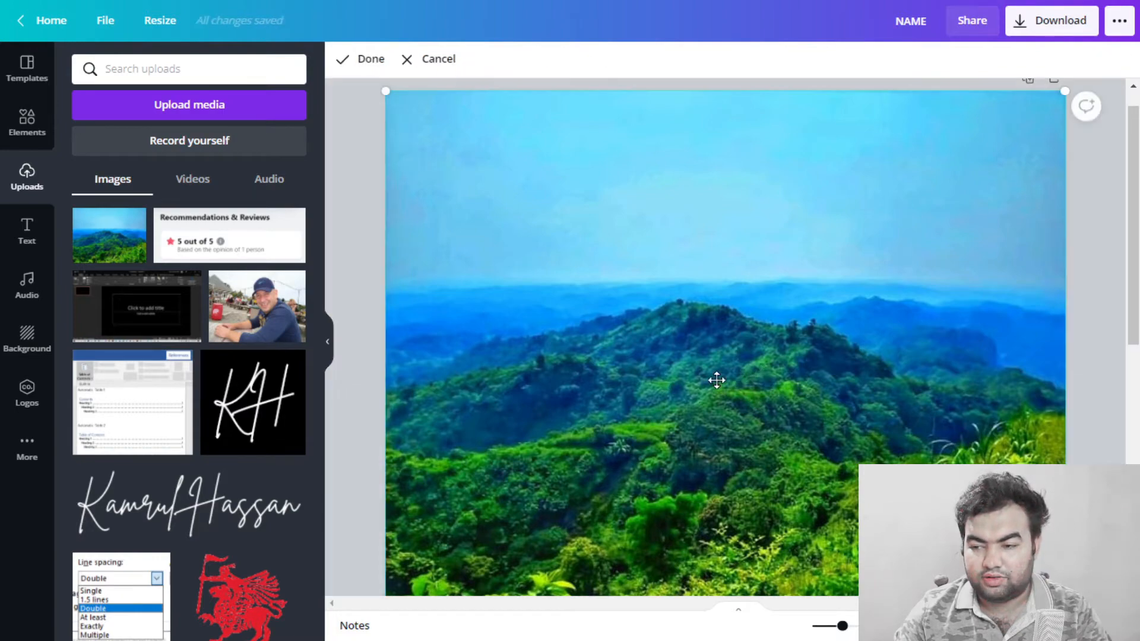
{"action": "scroll", "coordinate": [793, 388], "scroll_direction": "down", "scroll_amount": 4}
{"action": "left_click", "coordinate": [653, 368]}
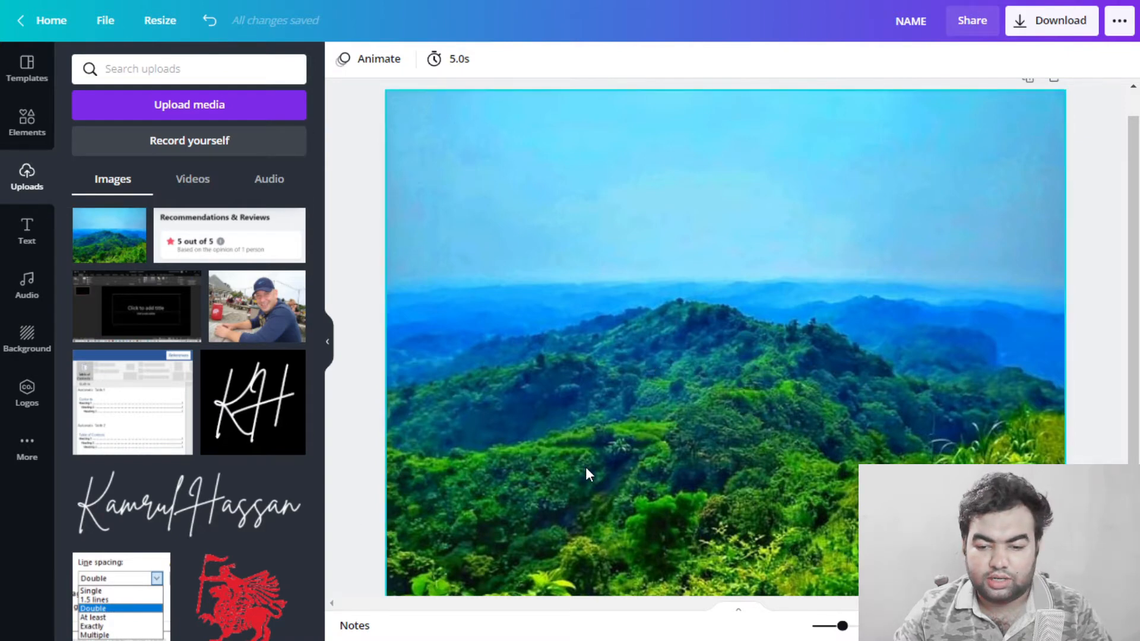
Step: Find the Frames category among the design elements and show its full collection
{"action": "left_click", "coordinate": [27, 237]}
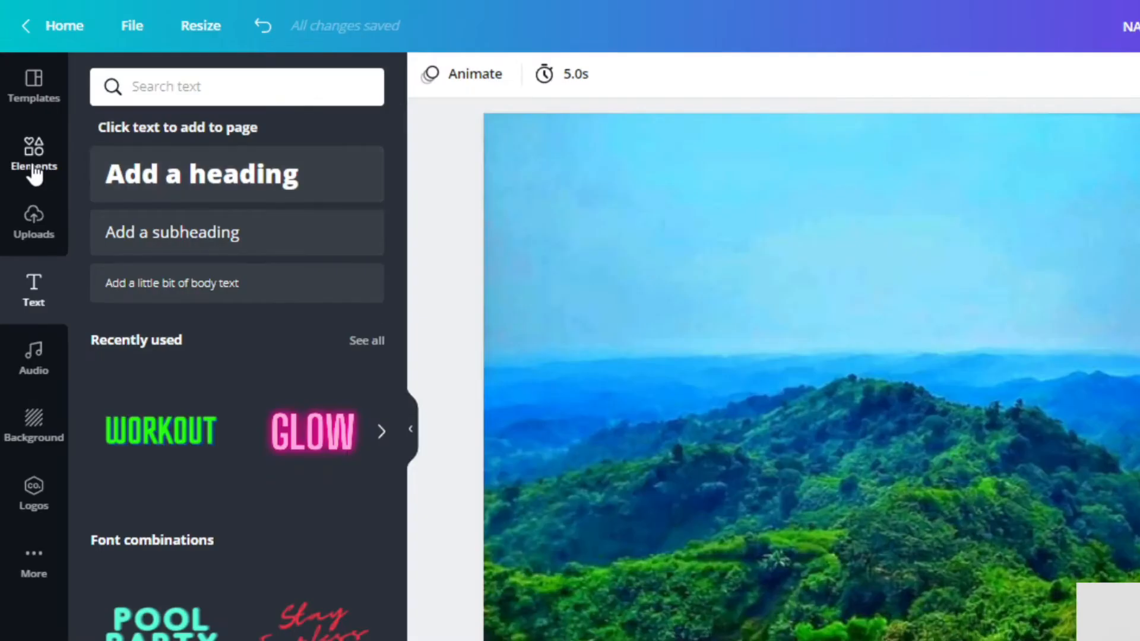
{"action": "left_click", "coordinate": [33, 174]}
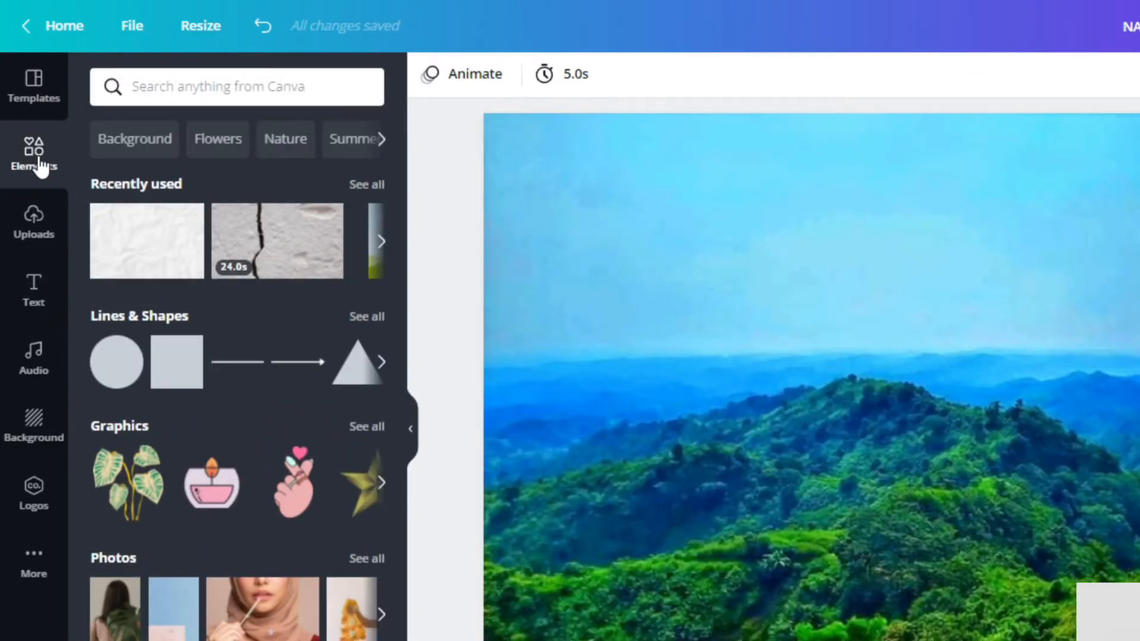
{"action": "scroll", "coordinate": [323, 410], "scroll_direction": "down", "scroll_amount": 5}
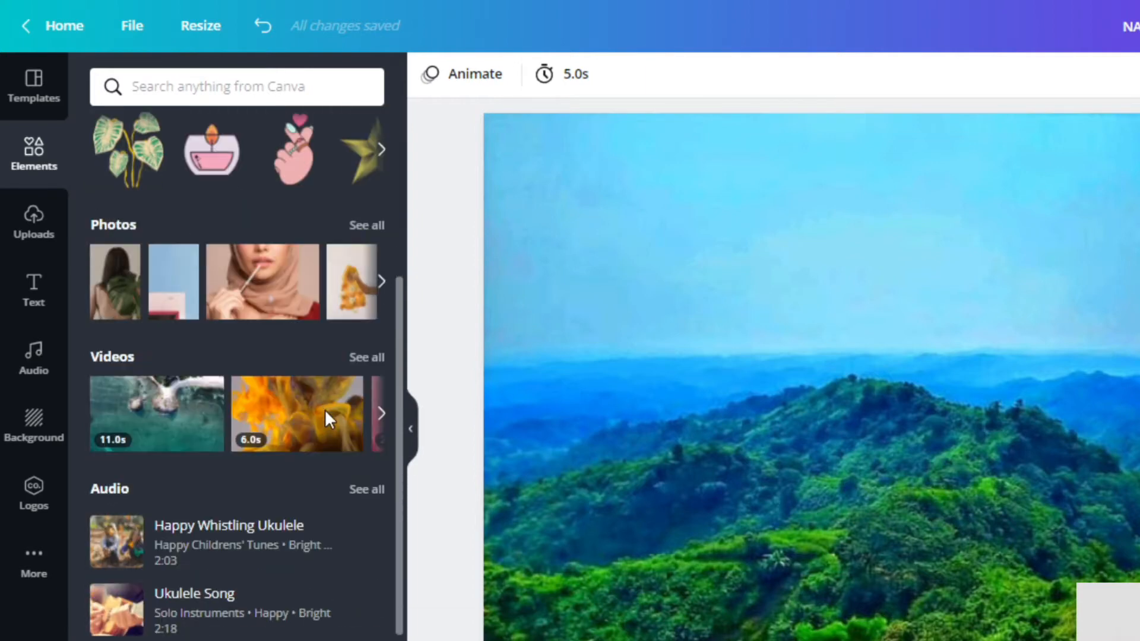
{"action": "scroll", "coordinate": [332, 463], "scroll_direction": "down", "scroll_amount": 5}
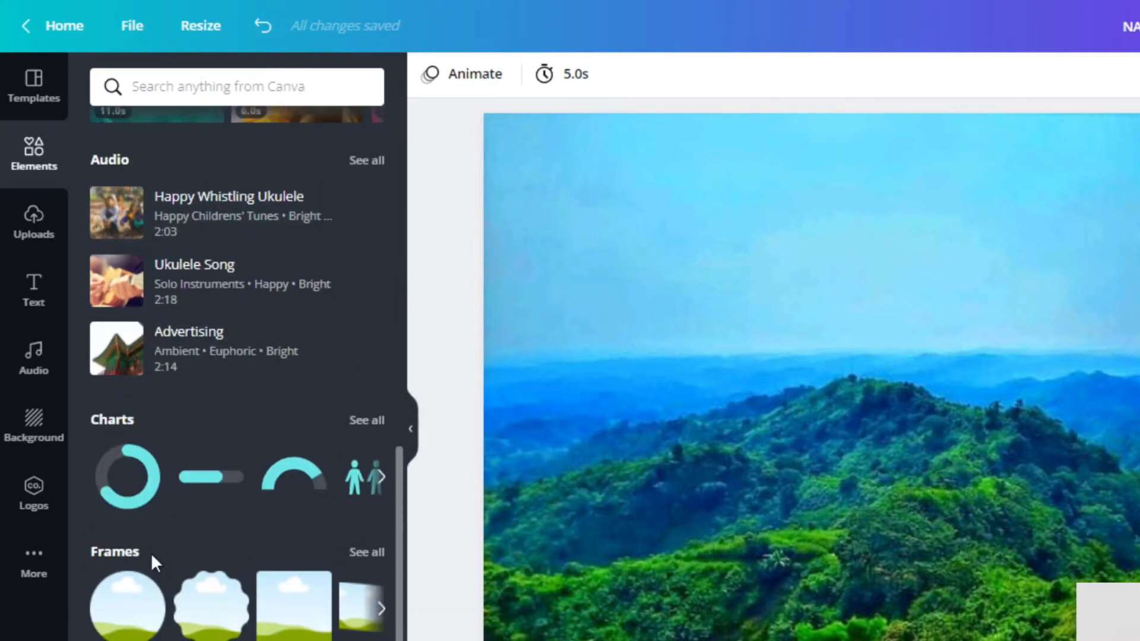
{"action": "left_click", "coordinate": [363, 555]}
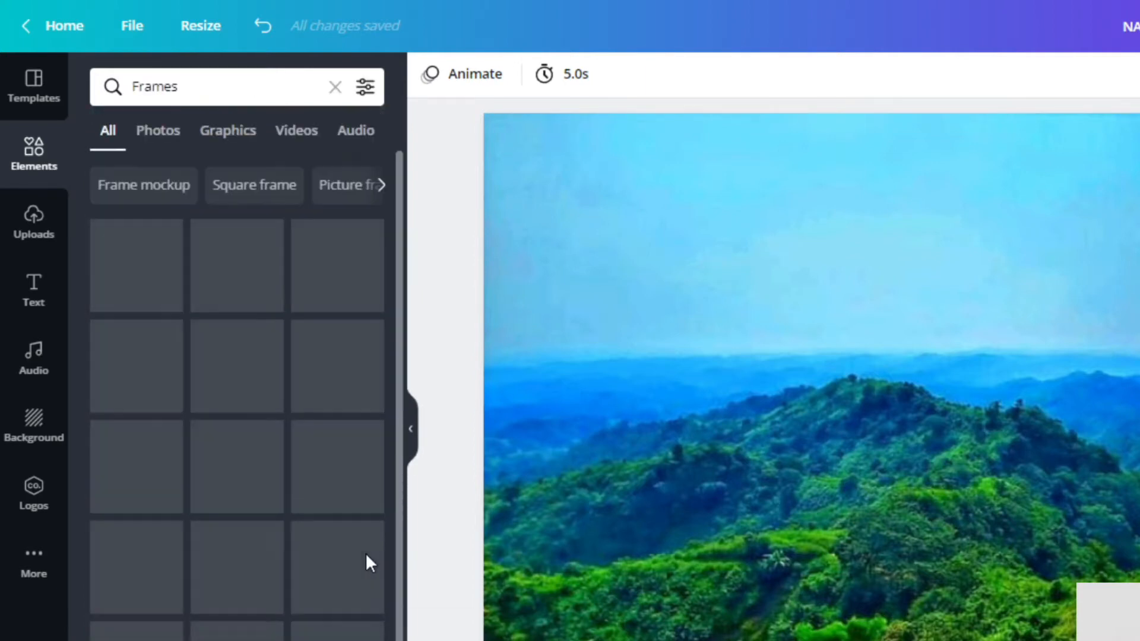
Step: Add the letter frames N, A, M and E to the page
{"action": "scroll", "coordinate": [376, 548], "scroll_direction": "down", "scroll_amount": 3}
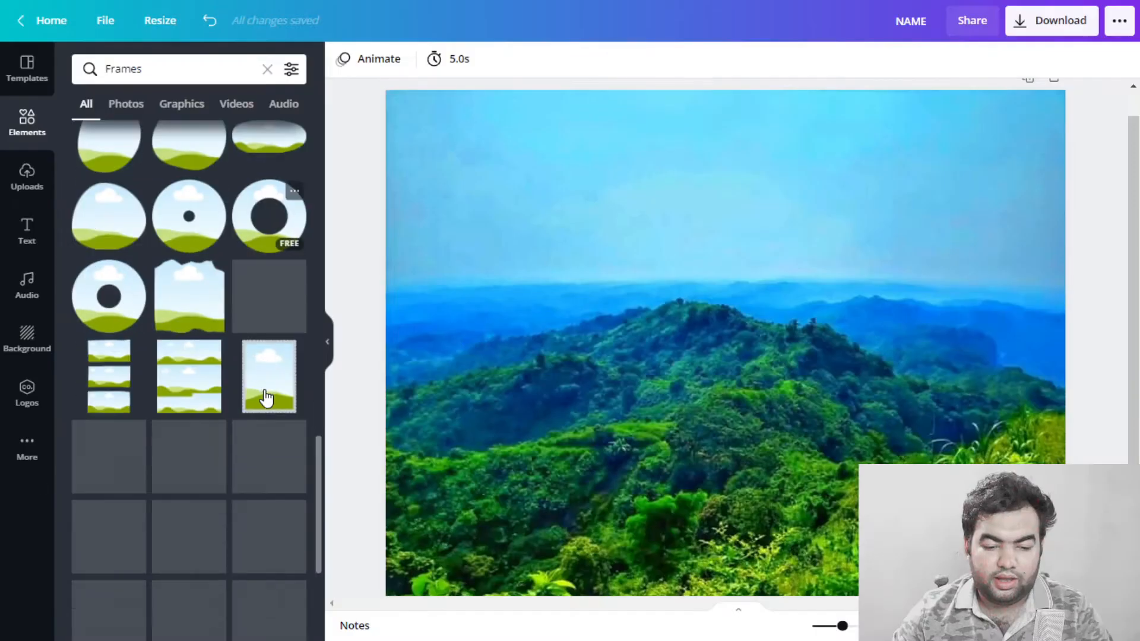
{"action": "scroll", "coordinate": [265, 398], "scroll_direction": "down", "scroll_amount": 5}
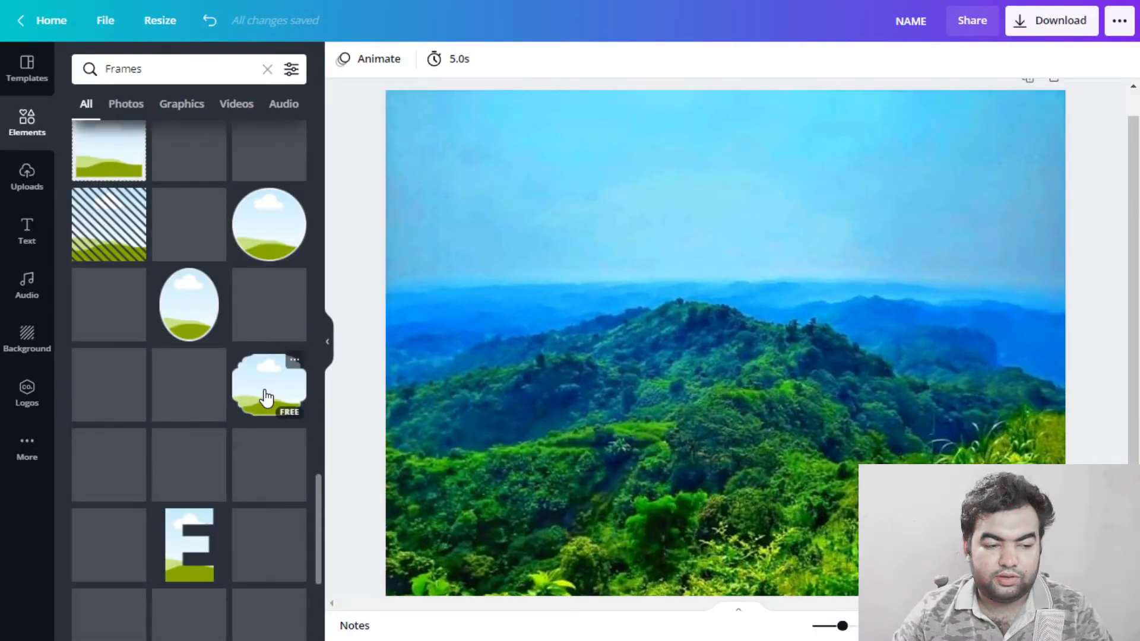
{"action": "scroll", "coordinate": [267, 395], "scroll_direction": "down", "scroll_amount": 3}
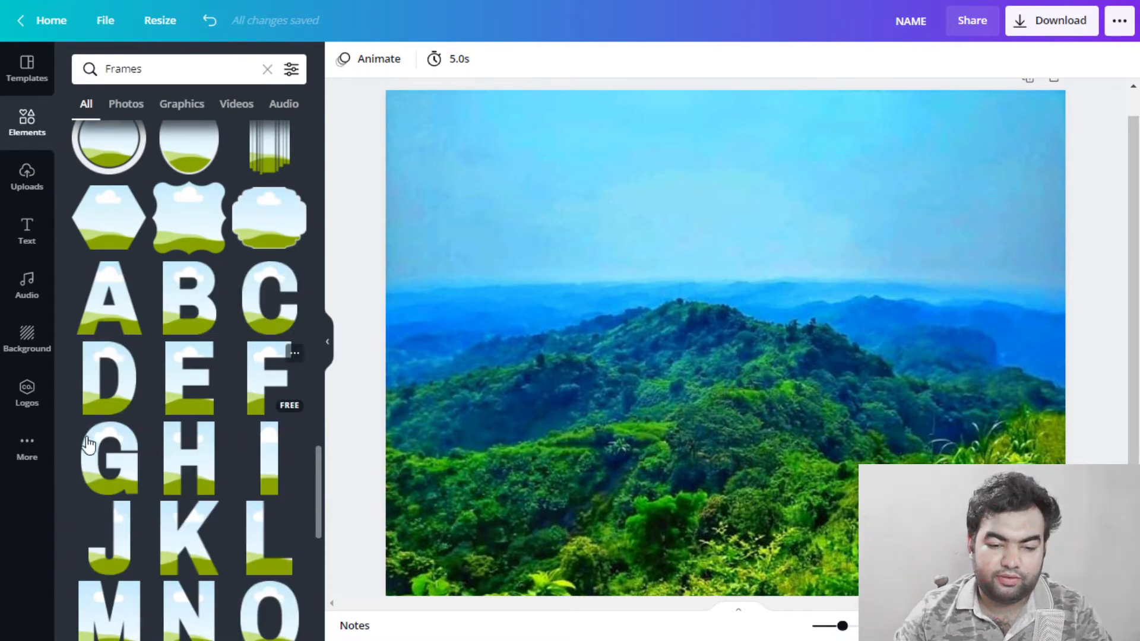
{"action": "scroll", "coordinate": [163, 473], "scroll_direction": "down", "scroll_amount": 2}
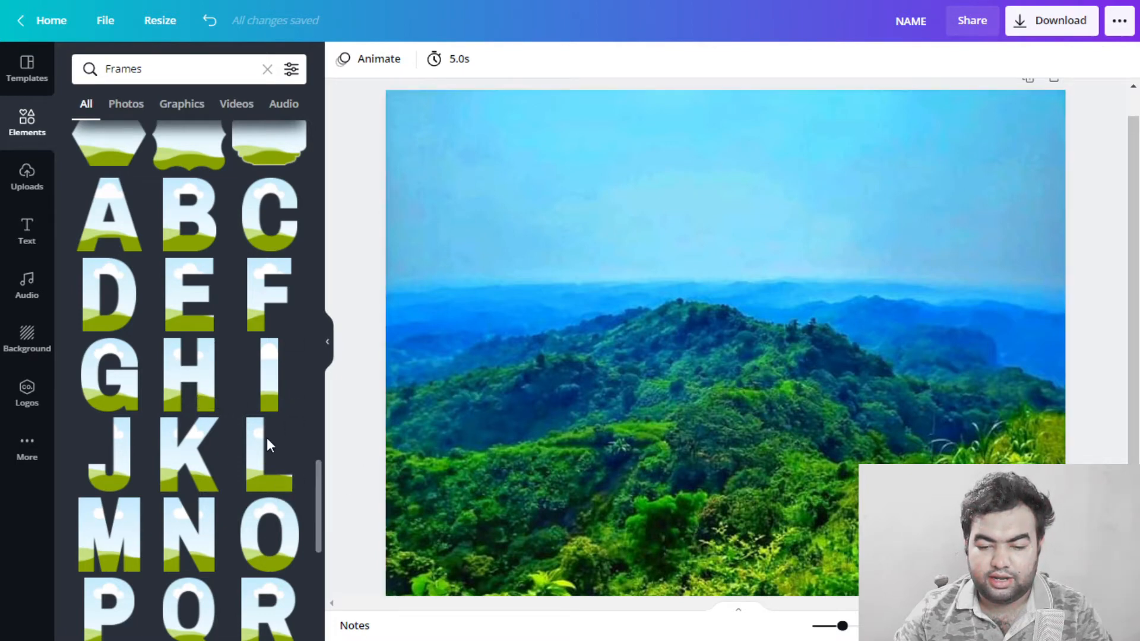
{"action": "scroll", "coordinate": [194, 464], "scroll_direction": "down", "scroll_amount": 2}
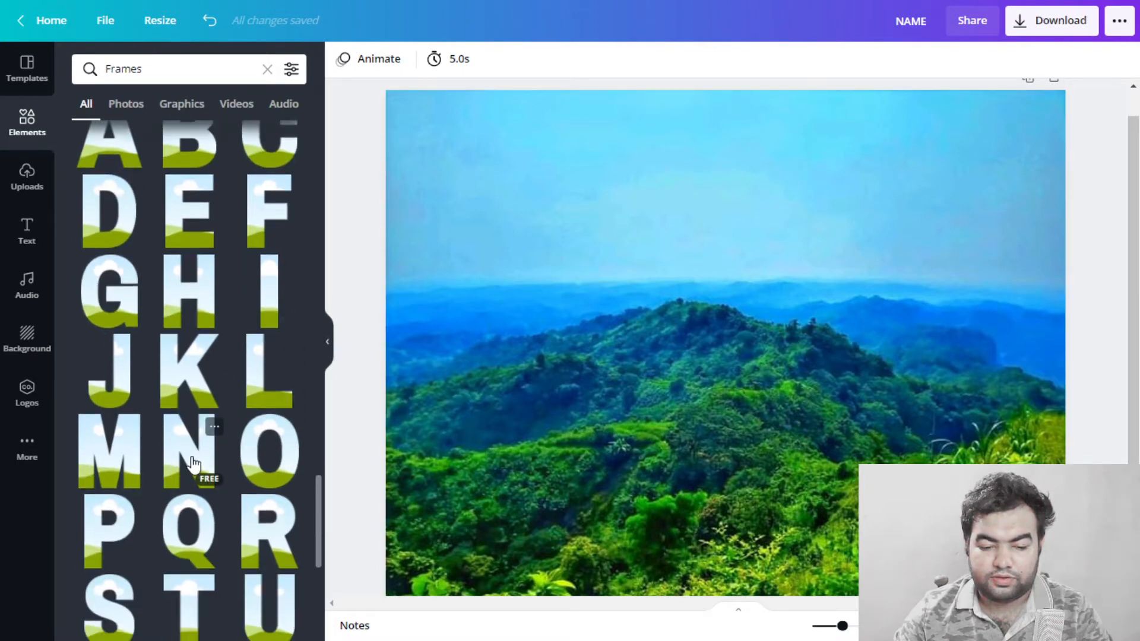
{"action": "left_click", "coordinate": [194, 464]}
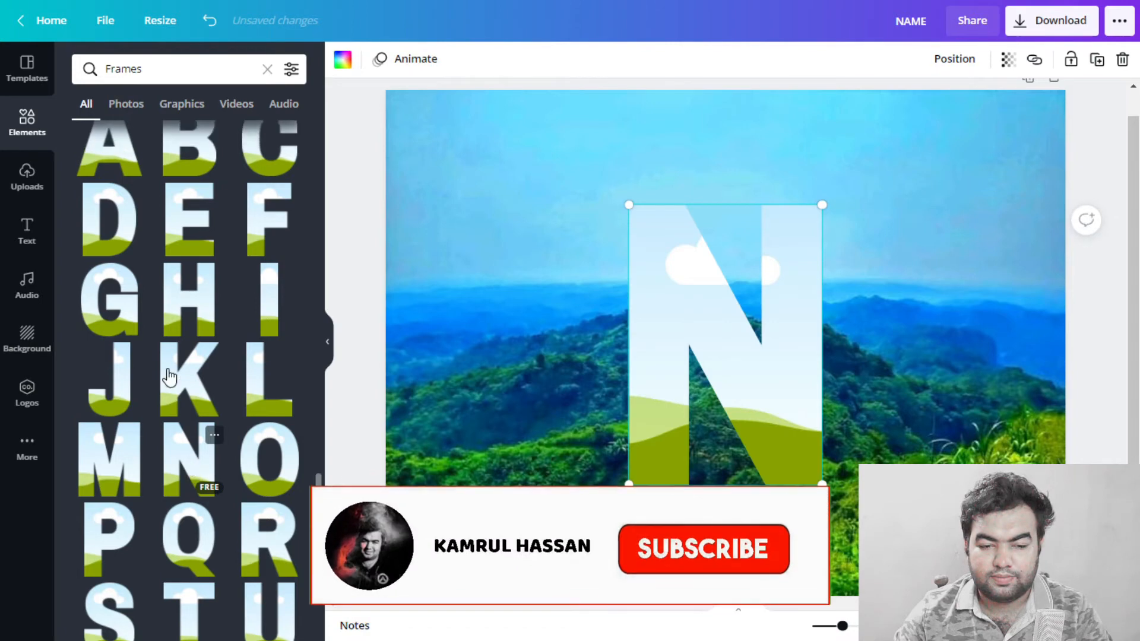
{"action": "scroll", "coordinate": [123, 242], "scroll_direction": "up", "scroll_amount": 4}
{"action": "left_click", "coordinate": [122, 321]}
{"action": "scroll", "coordinate": [168, 415], "scroll_direction": "down", "scroll_amount": 4}
{"action": "left_click", "coordinate": [134, 427]}
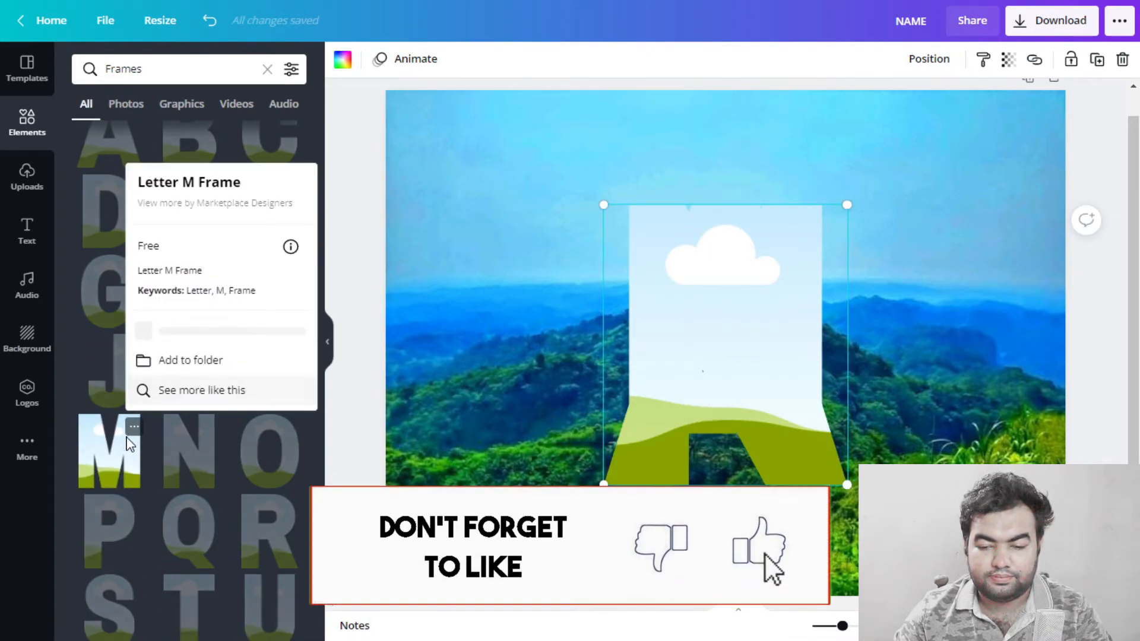
{"action": "left_click", "coordinate": [125, 462]}
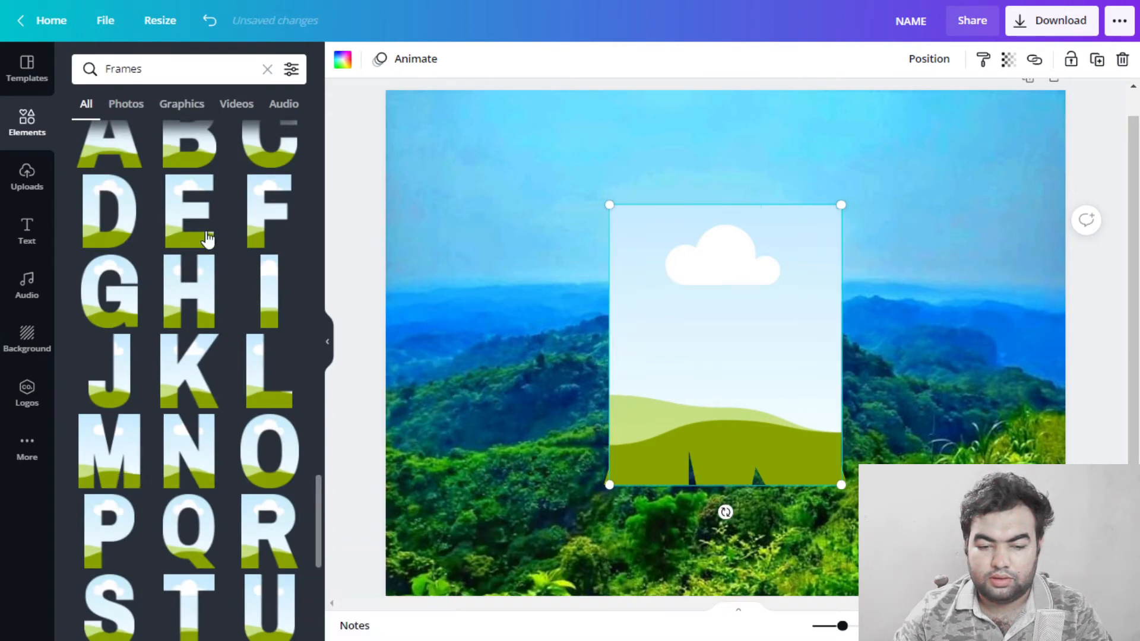
{"action": "left_click", "coordinate": [175, 224]}
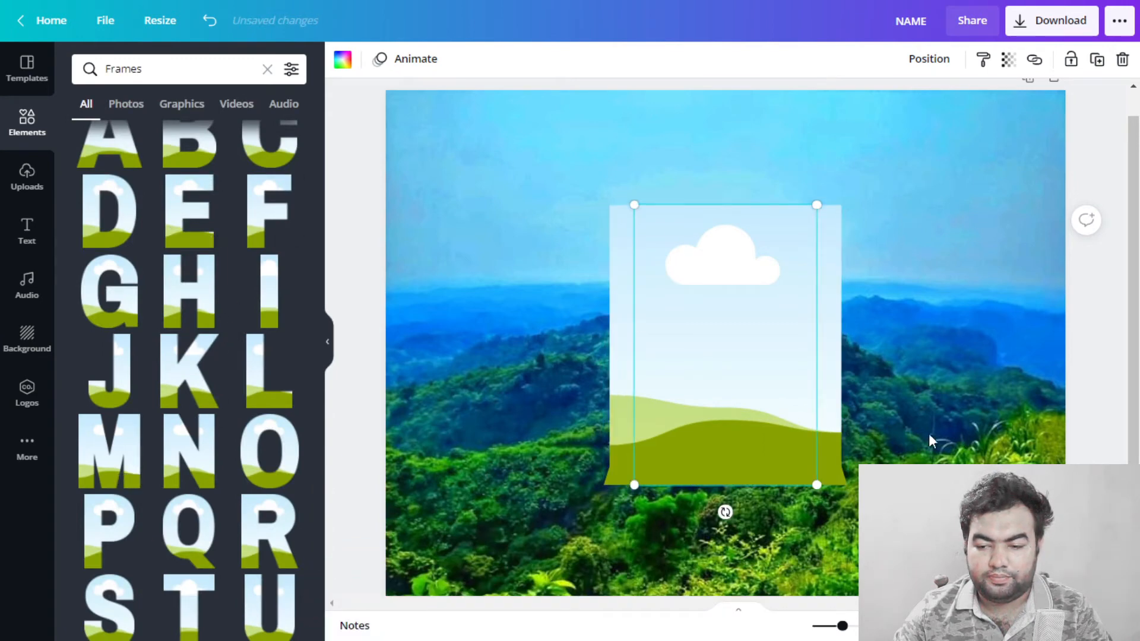
Step: Select all four stacked letter frames together, shrink them and shift them slightly down toward the page centre
{"action": "left_click", "coordinate": [912, 463]}
{"action": "left_click_drag", "start_coordinate": [589, 180], "coordinate": [853, 488]}
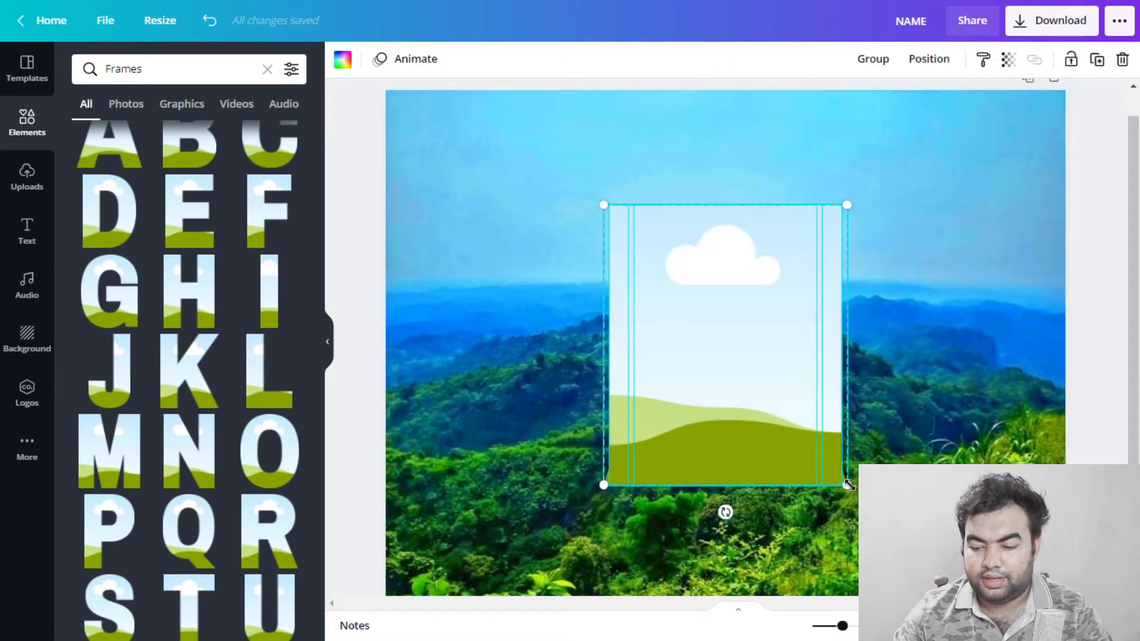
{"action": "left_click_drag", "start_coordinate": [815, 448], "coordinate": [776, 396]}
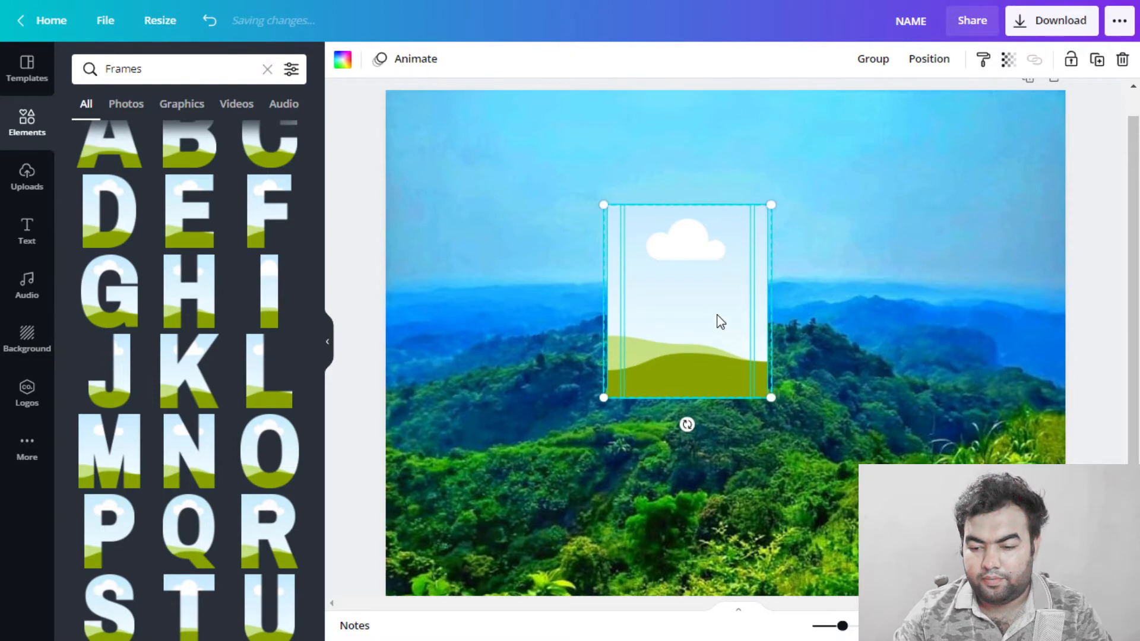
{"action": "left_click_drag", "start_coordinate": [721, 347], "coordinate": [754, 360]}
{"action": "left_click", "coordinate": [822, 388]}
Step: Separate the stacked letter frames and arrange them side by side in one row to spell NAME
{"action": "left_click_drag", "start_coordinate": [671, 384], "coordinate": [862, 385]}
{"action": "left_click_drag", "start_coordinate": [778, 368], "coordinate": [913, 187]}
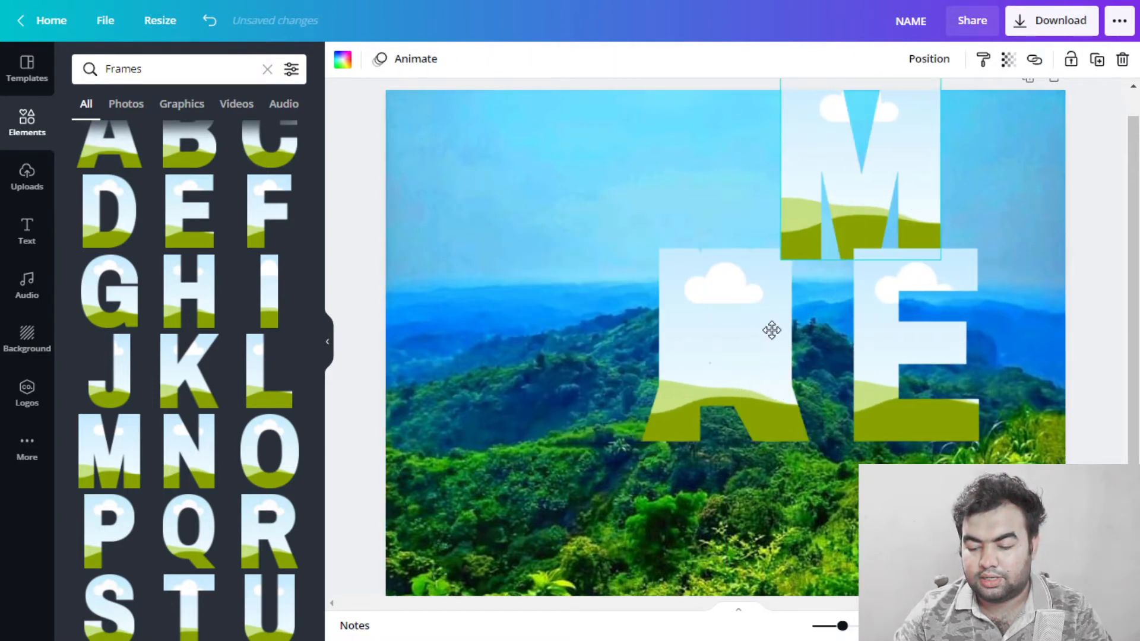
{"action": "left_click_drag", "start_coordinate": [771, 329], "coordinate": [647, 323]}
{"action": "left_click_drag", "start_coordinate": [747, 382], "coordinate": [444, 385]}
{"action": "left_click_drag", "start_coordinate": [796, 190], "coordinate": [701, 350]}
{"action": "left_click", "coordinate": [644, 387]}
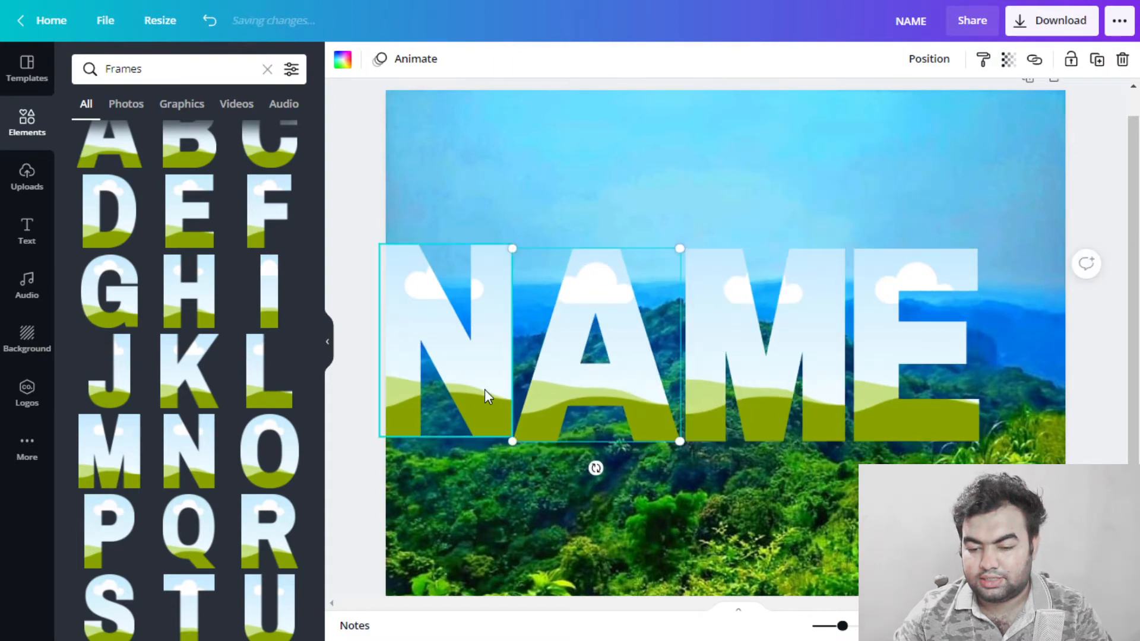
{"action": "left_click_drag", "start_coordinate": [475, 393], "coordinate": [473, 394]}
Step: Select the four letter frames together, scale them down and centre the word NAME on the page
{"action": "left_click", "coordinate": [864, 429]}
{"action": "left_click_drag", "start_coordinate": [1012, 475], "coordinate": [327, 212]}
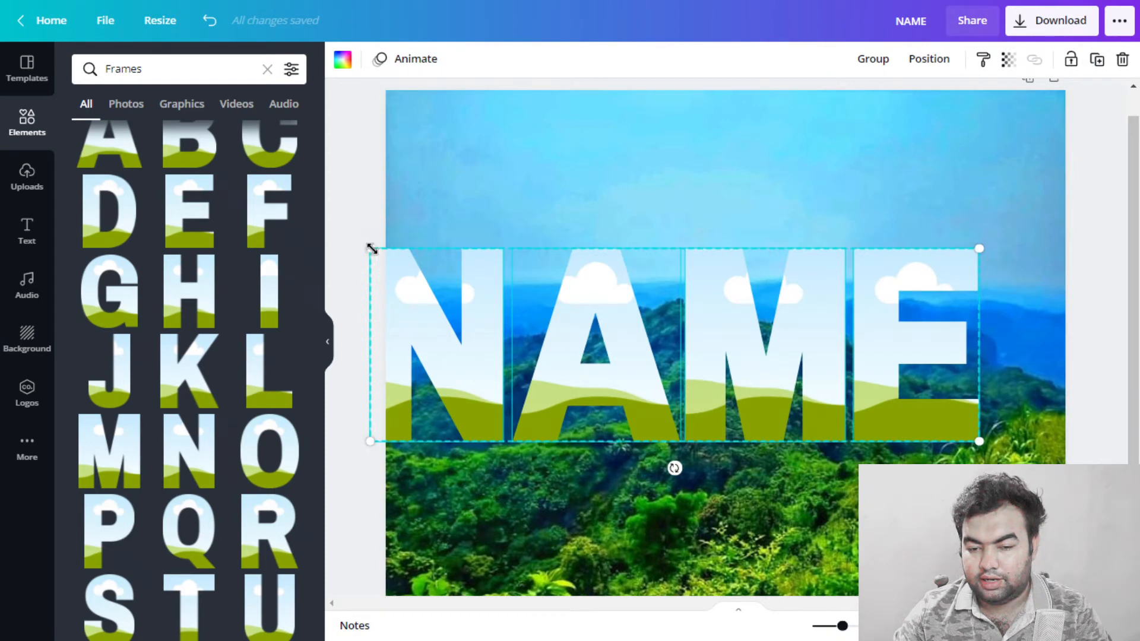
{"action": "left_click_drag", "start_coordinate": [486, 288], "coordinate": [551, 318]}
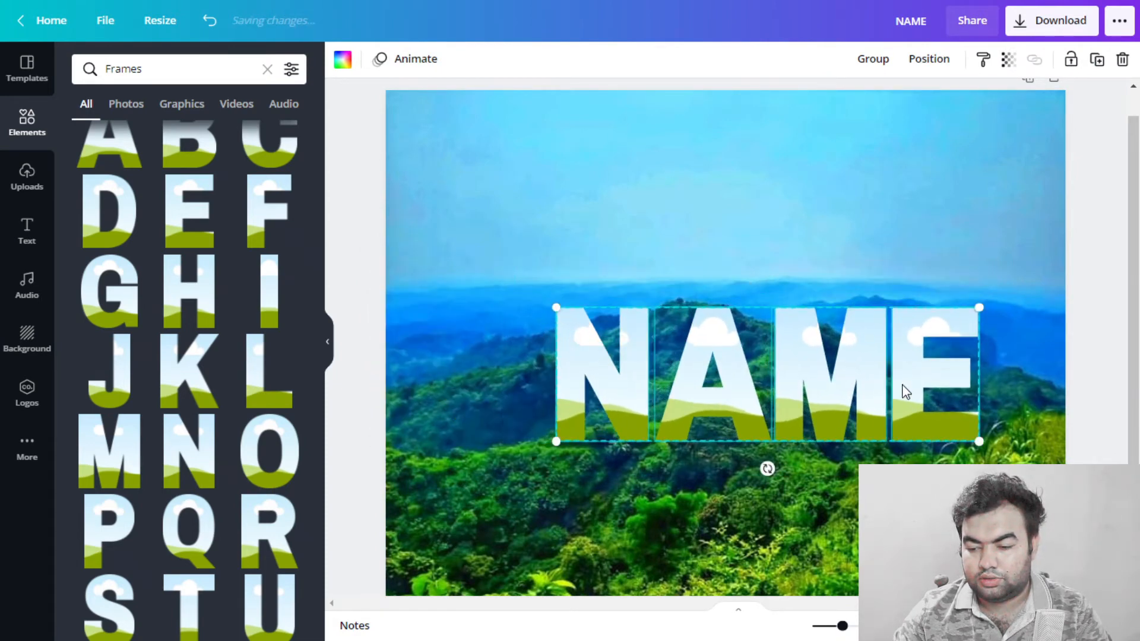
{"action": "left_click_drag", "start_coordinate": [891, 380], "coordinate": [869, 372]}
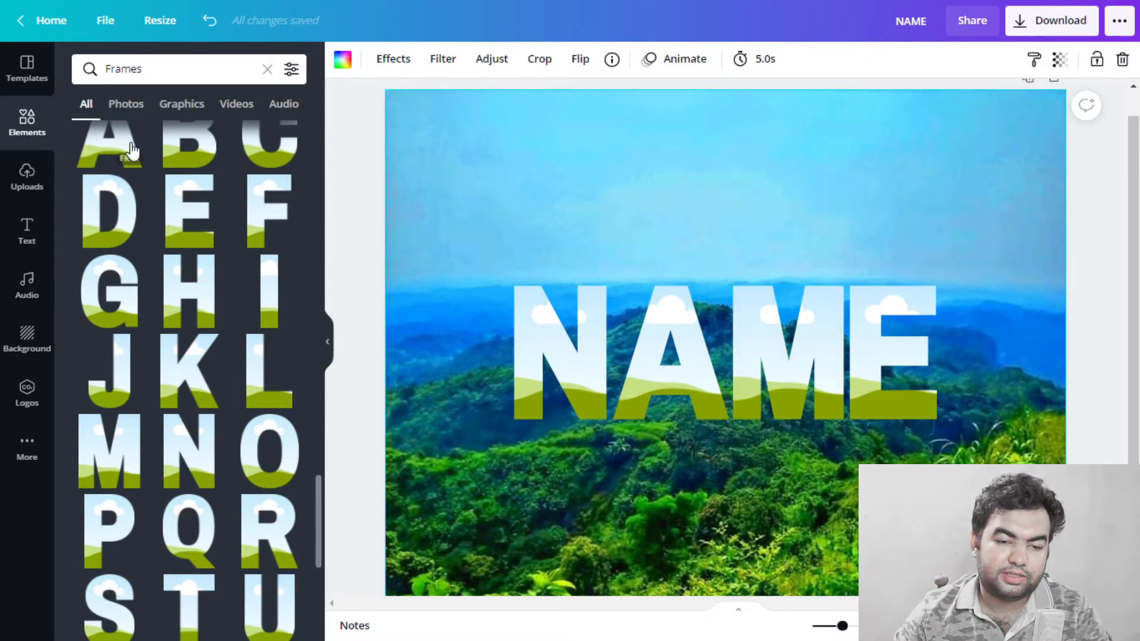
Step: Search the elements library for "texture" and browse the results for a white paper texture
{"action": "left_click", "coordinate": [267, 69]}
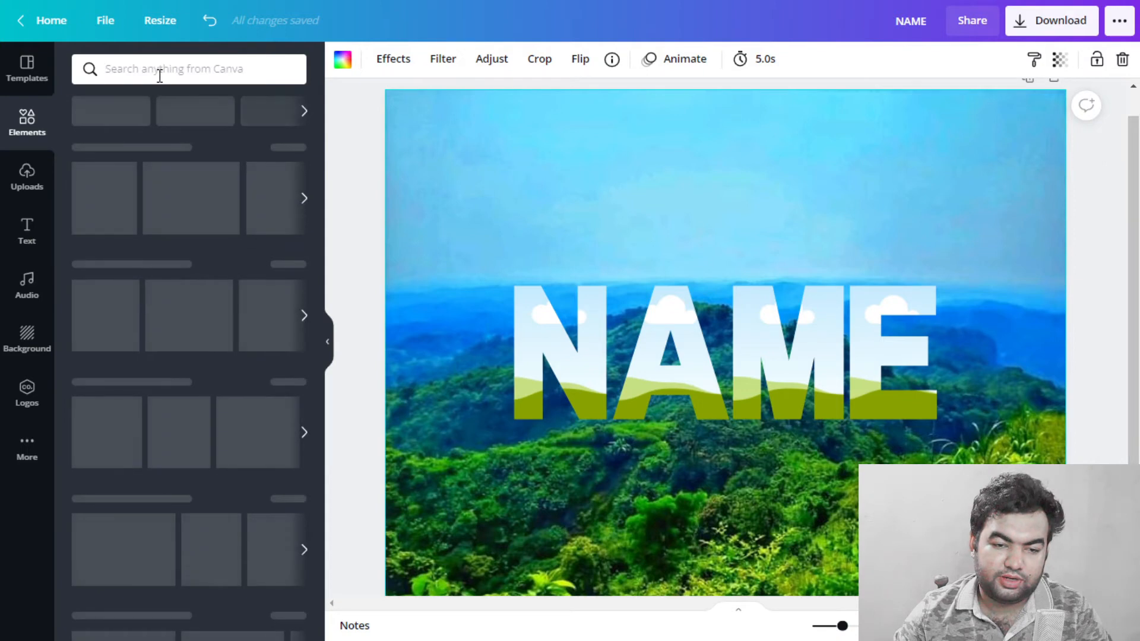
{"action": "type", "text": "texture"}
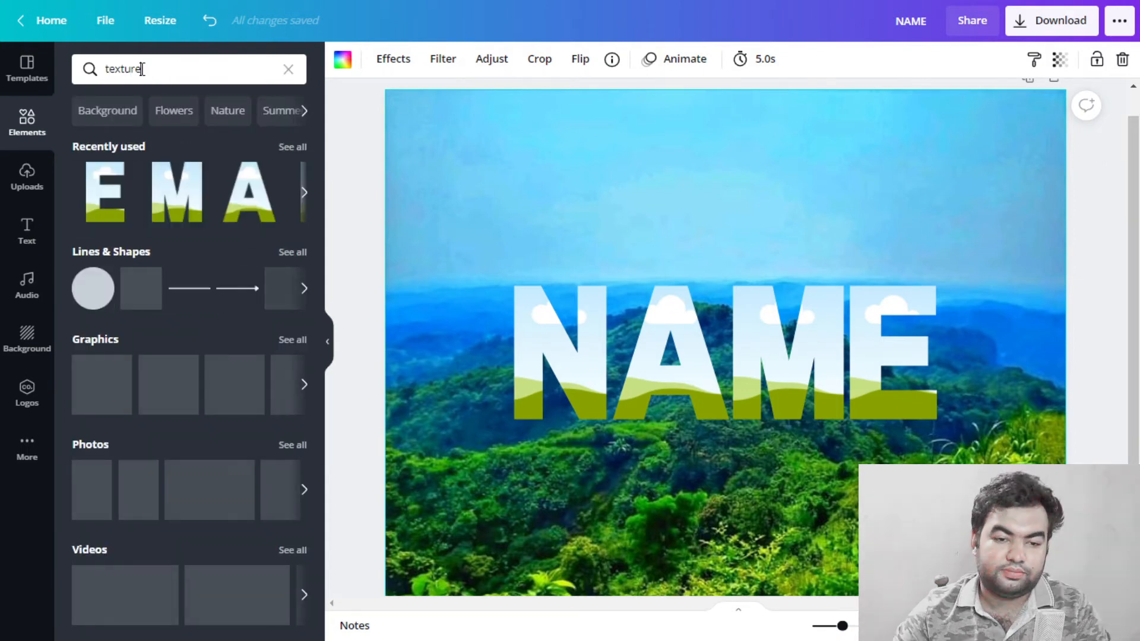
{"action": "key", "text": "Return"}
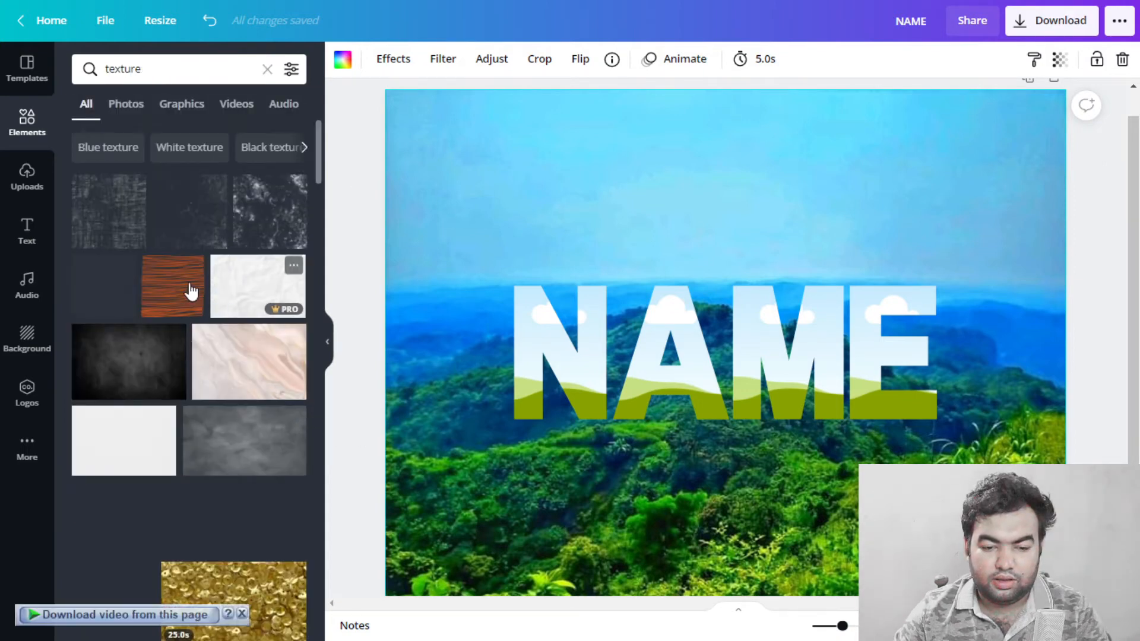
{"action": "scroll", "coordinate": [228, 367], "scroll_direction": "down", "scroll_amount": 4}
{"action": "scroll", "coordinate": [156, 293], "scroll_direction": "down", "scroll_amount": 3}
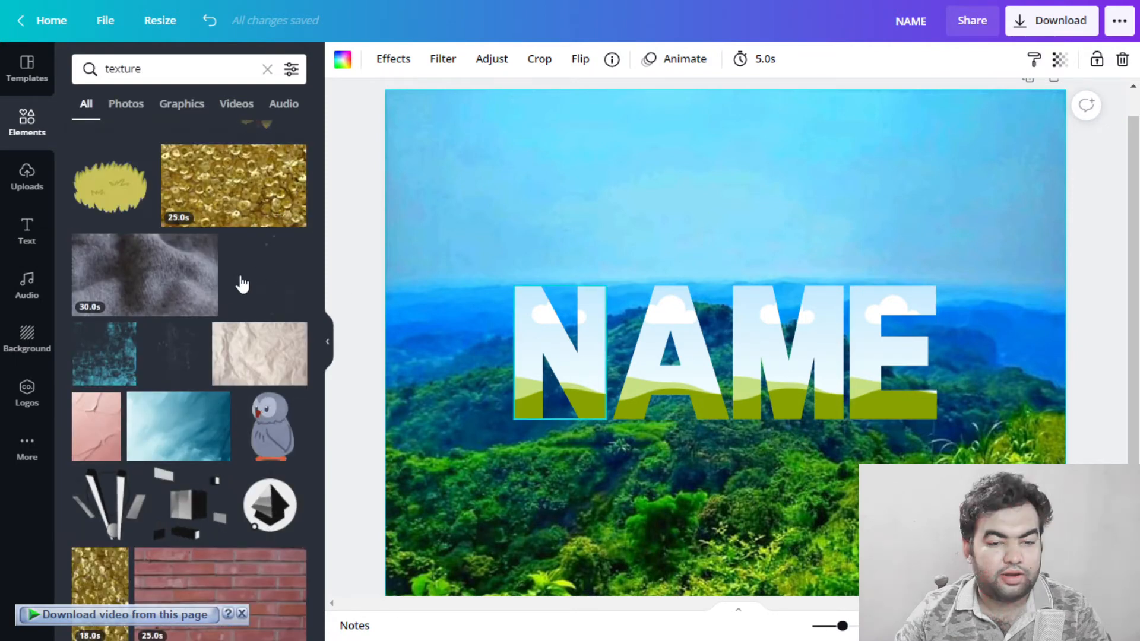
{"action": "scroll", "coordinate": [243, 291], "scroll_direction": "up", "scroll_amount": 7}
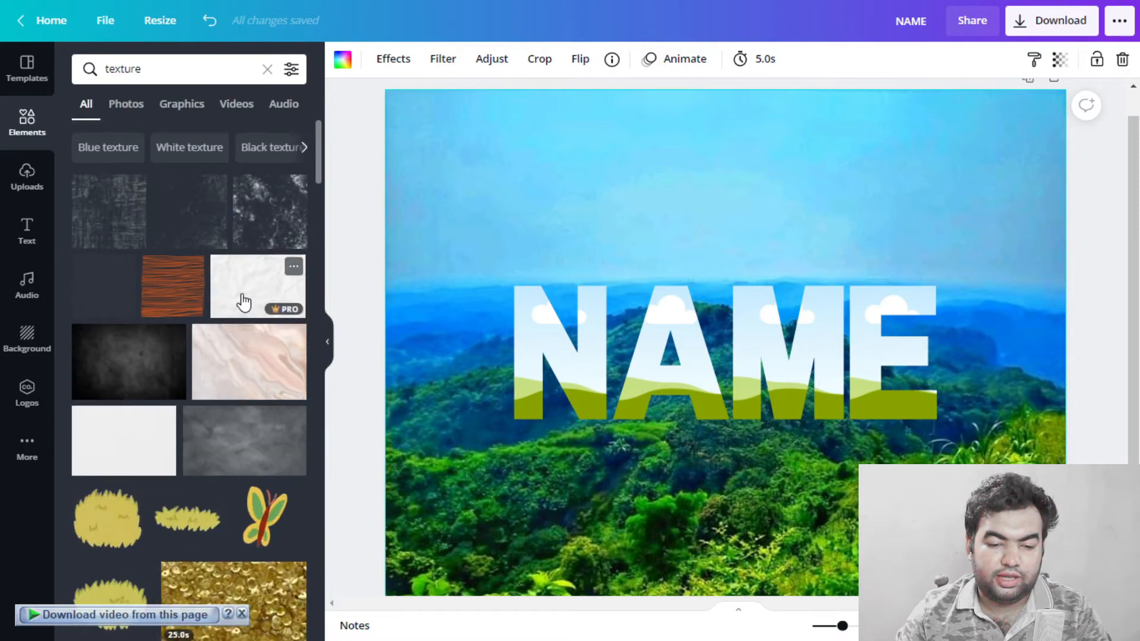
Step: Fill the N, A, M and E letter frames with the white crumpled-paper texture
{"action": "left_click", "coordinate": [248, 296]}
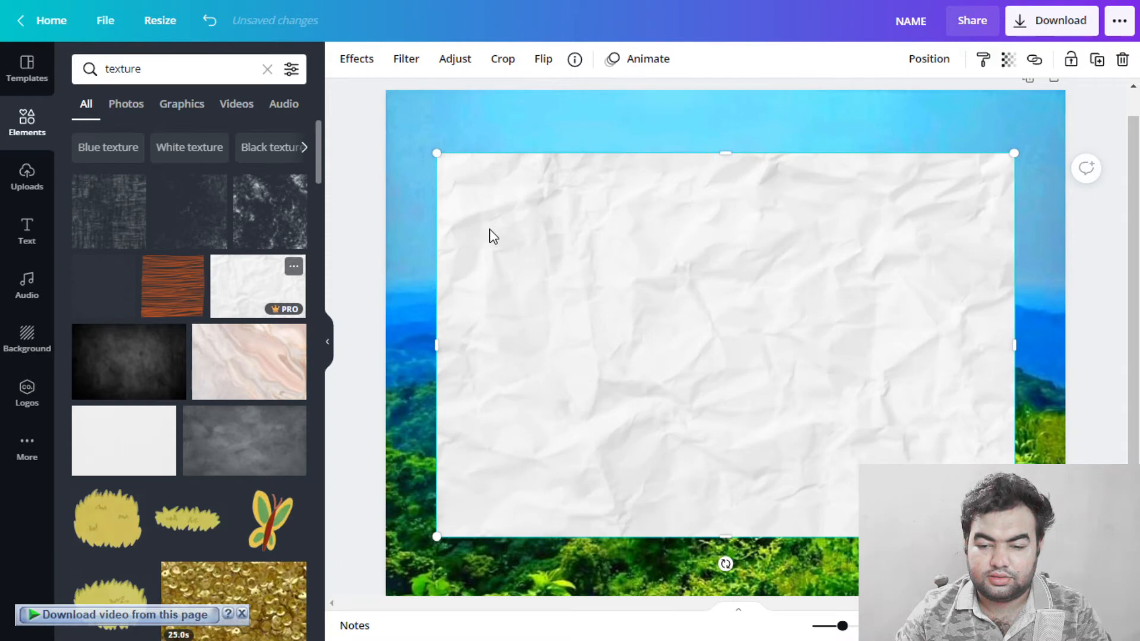
{"action": "left_click_drag", "start_coordinate": [544, 318], "coordinate": [543, 341]}
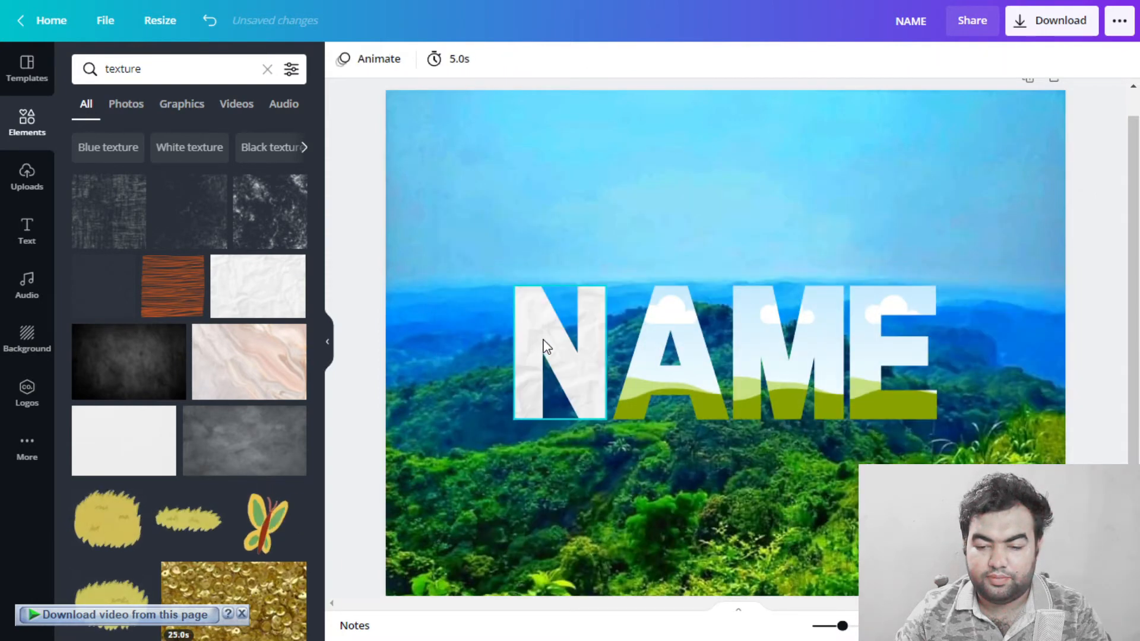
{"action": "left_click_drag", "start_coordinate": [250, 300], "coordinate": [641, 387]}
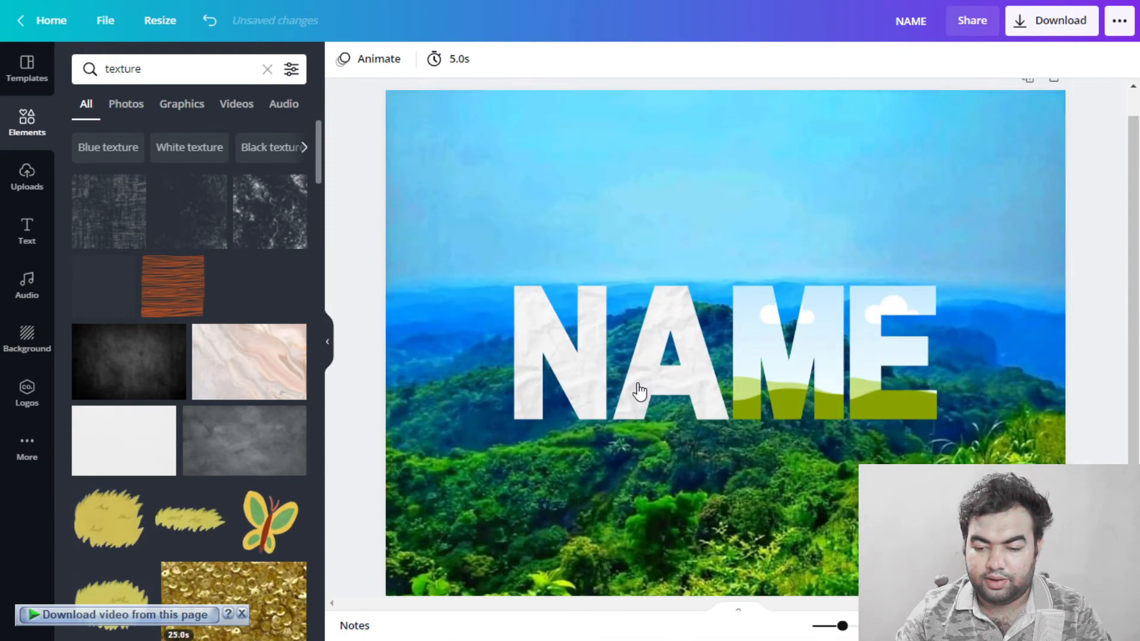
{"action": "left_click_drag", "start_coordinate": [242, 285], "coordinate": [743, 356]}
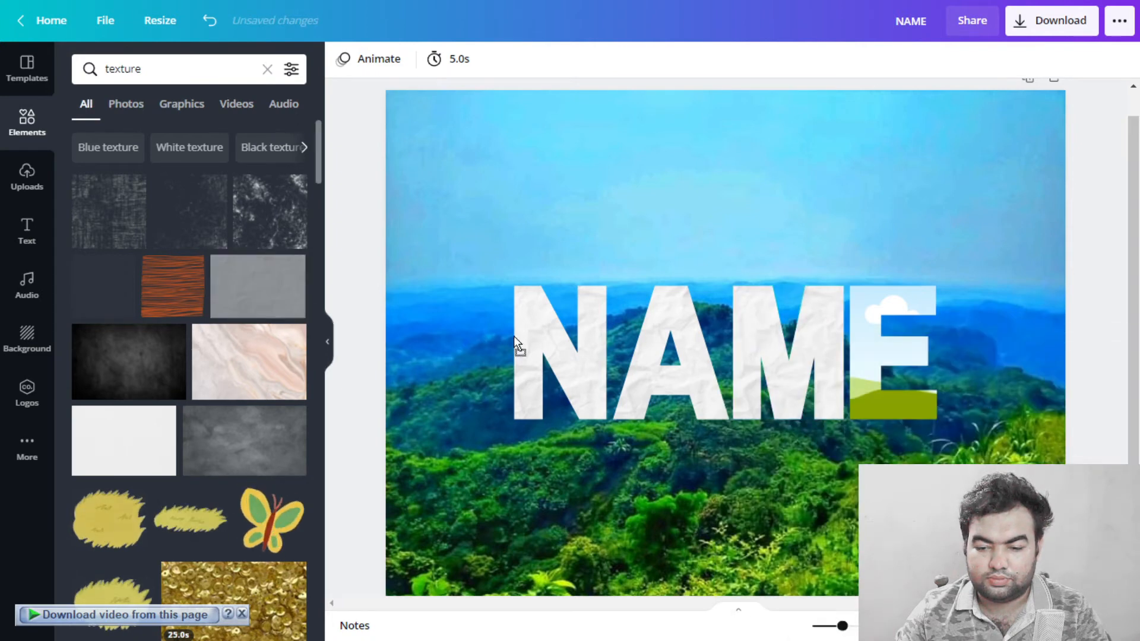
{"action": "left_click_drag", "start_coordinate": [838, 377], "coordinate": [871, 360]}
Step: Group the four letters of NAME and set the group's transparency to 89
{"action": "left_click_drag", "start_coordinate": [485, 251], "coordinate": [984, 437]}
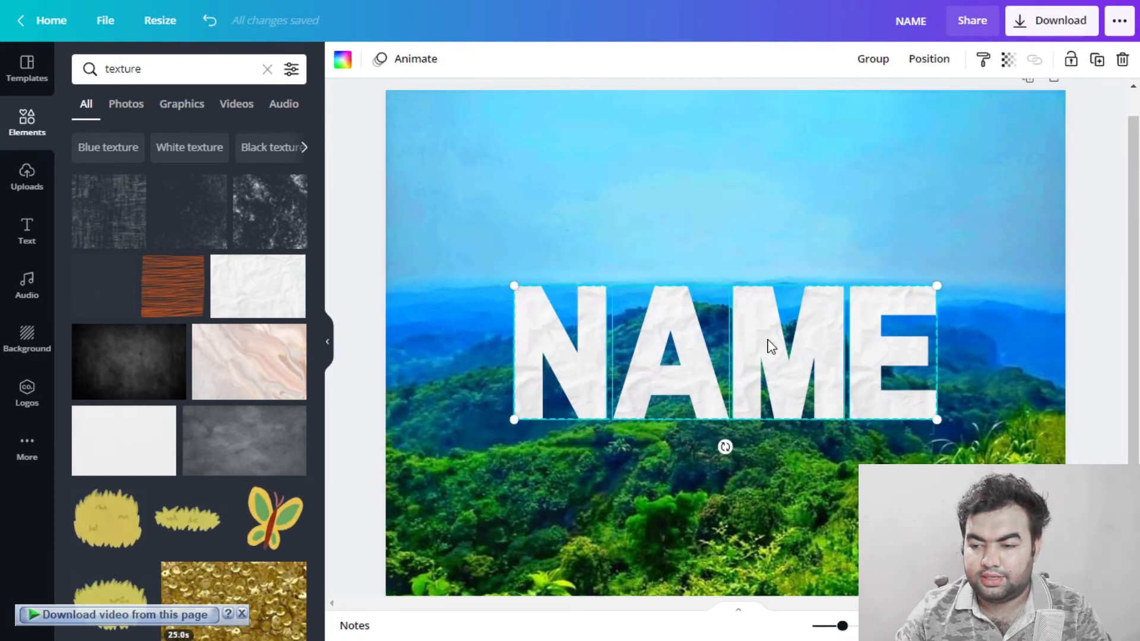
{"action": "left_click", "coordinate": [878, 61]}
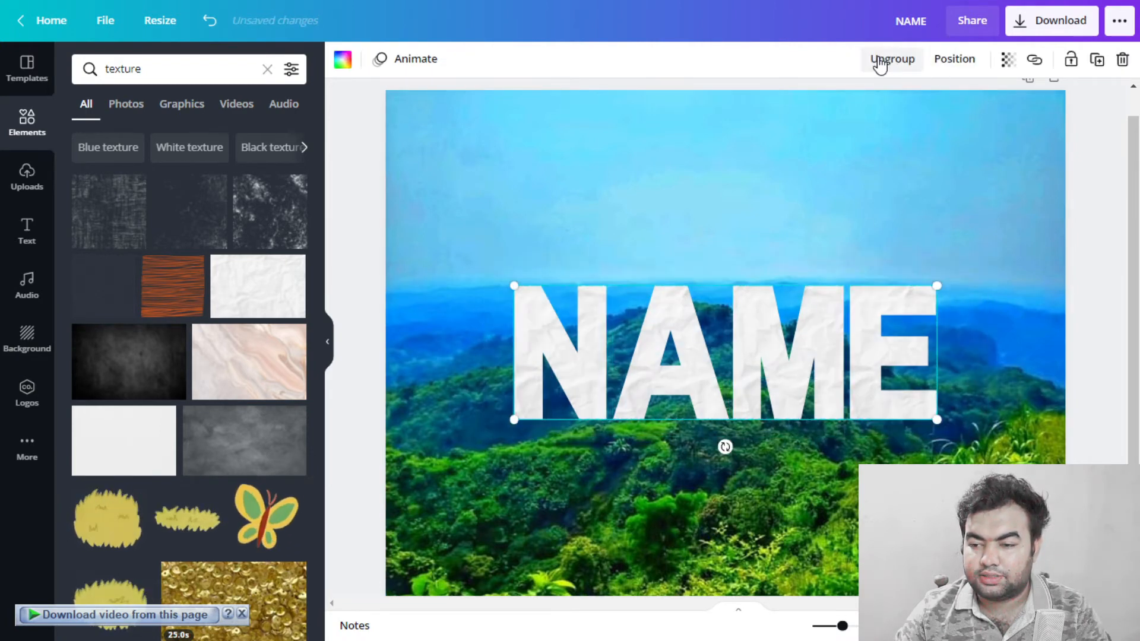
{"action": "left_click", "coordinate": [1011, 66]}
{"action": "left_click_drag", "start_coordinate": [965, 111], "coordinate": [950, 113]}
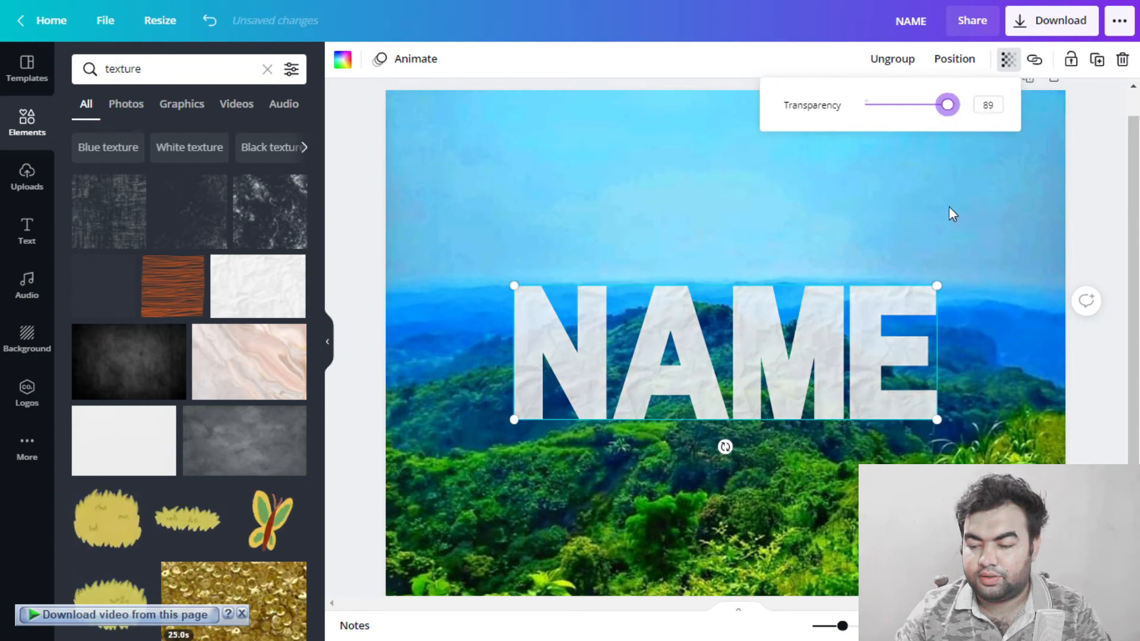
{"action": "left_click", "coordinate": [948, 206]}
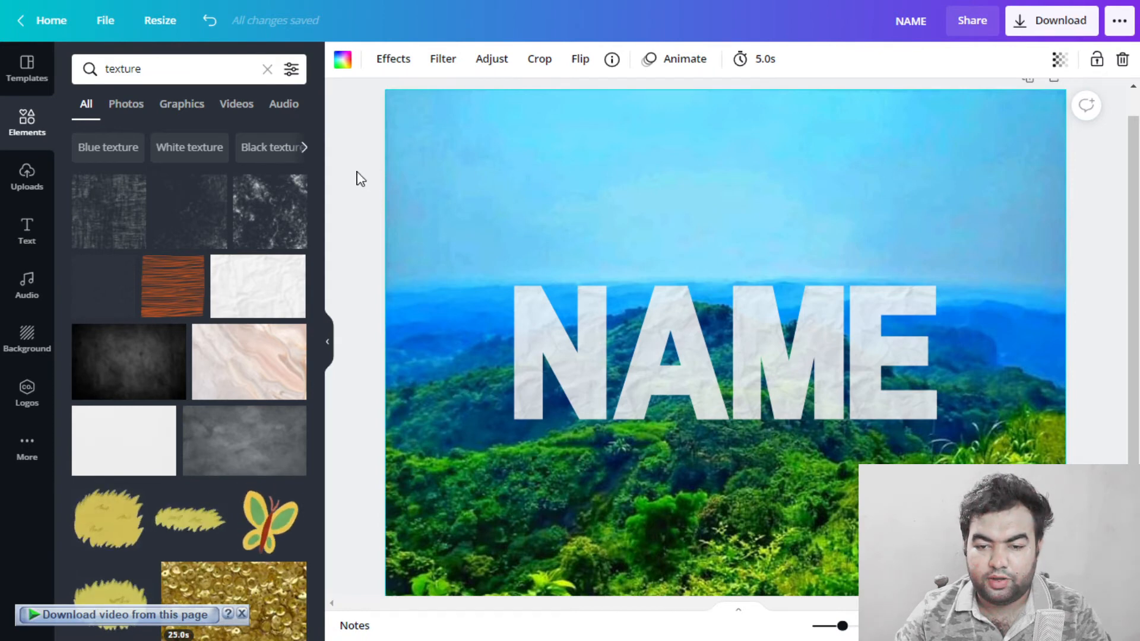
Step: Add the uploaded landscape photo, crop off its upper sky, and scale it to page width so it lines up with the background over NAME
{"action": "left_click", "coordinate": [24, 178]}
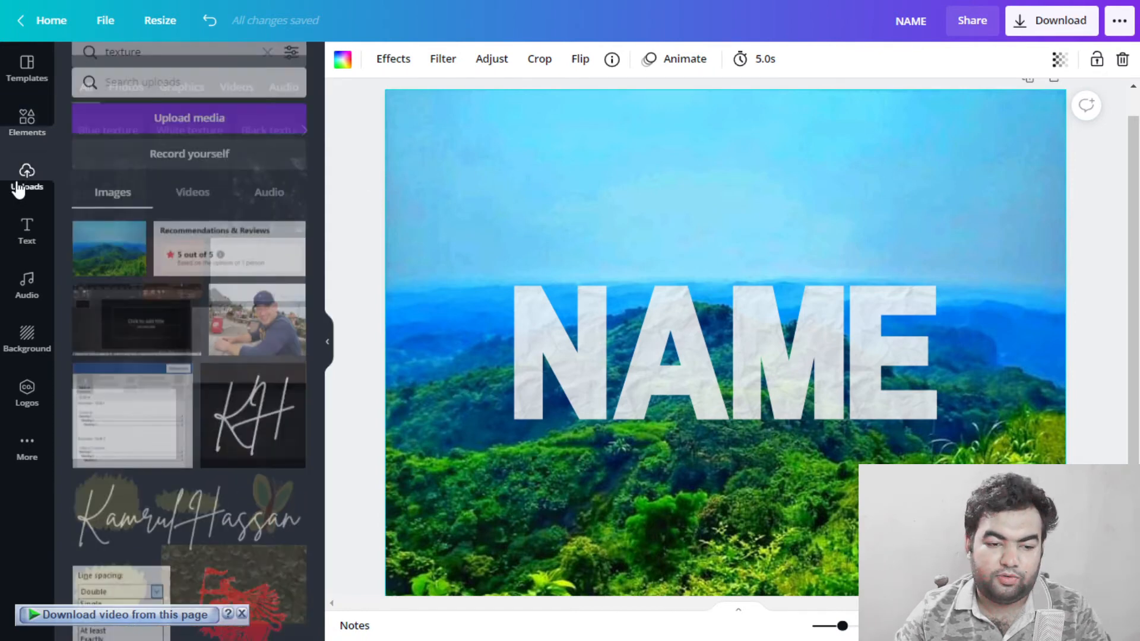
{"action": "left_click", "coordinate": [109, 246]}
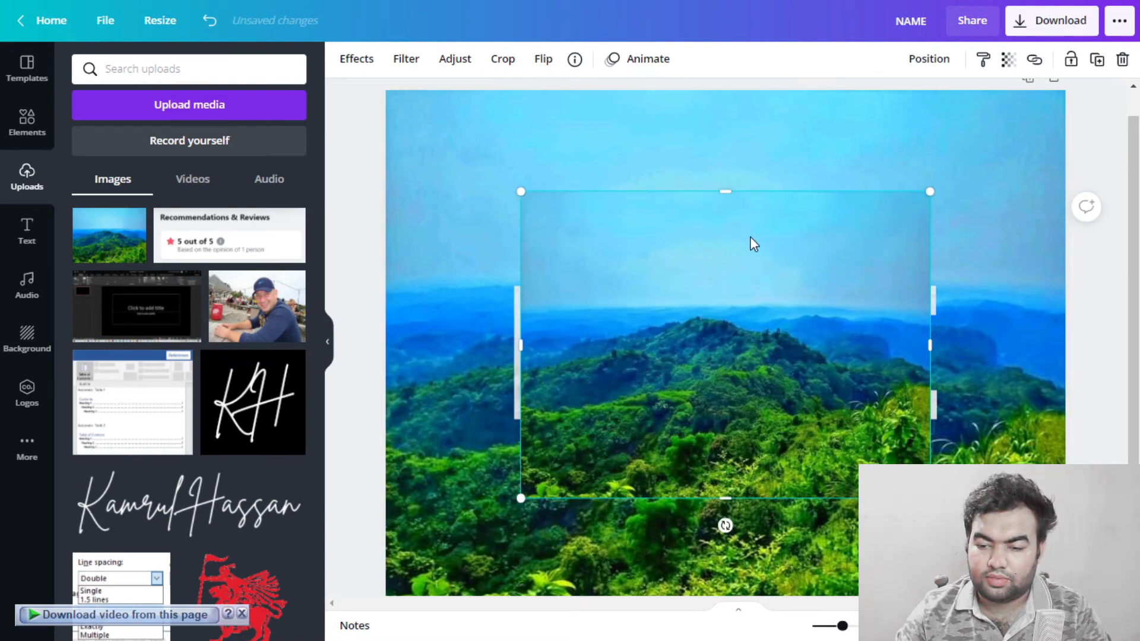
{"action": "left_click_drag", "start_coordinate": [750, 242], "coordinate": [738, 234]}
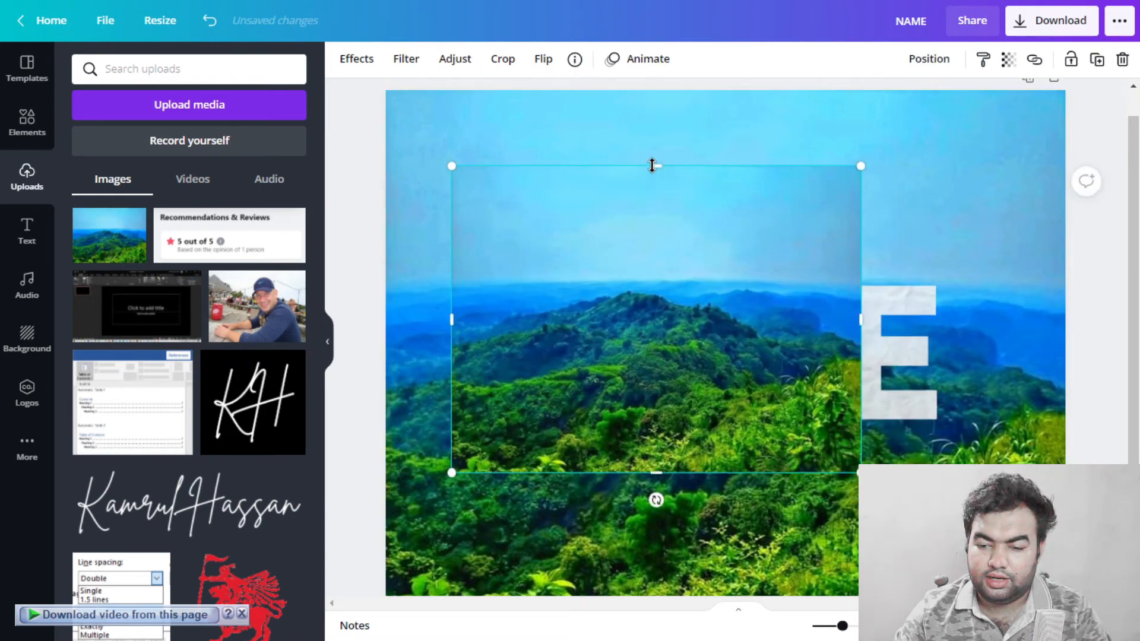
{"action": "left_click_drag", "start_coordinate": [653, 166], "coordinate": [655, 286]}
{"action": "left_click_drag", "start_coordinate": [659, 432], "coordinate": [618, 545]}
{"action": "left_click_drag", "start_coordinate": [793, 439], "coordinate": [793, 439]}
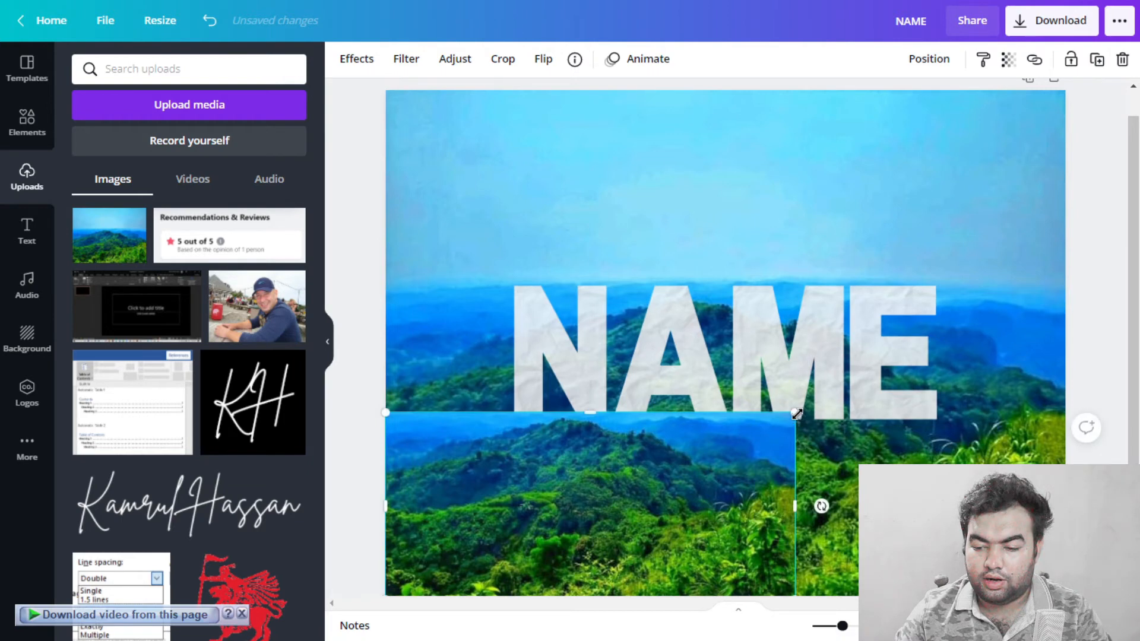
{"action": "left_click_drag", "start_coordinate": [894, 380], "coordinate": [1081, 327]}
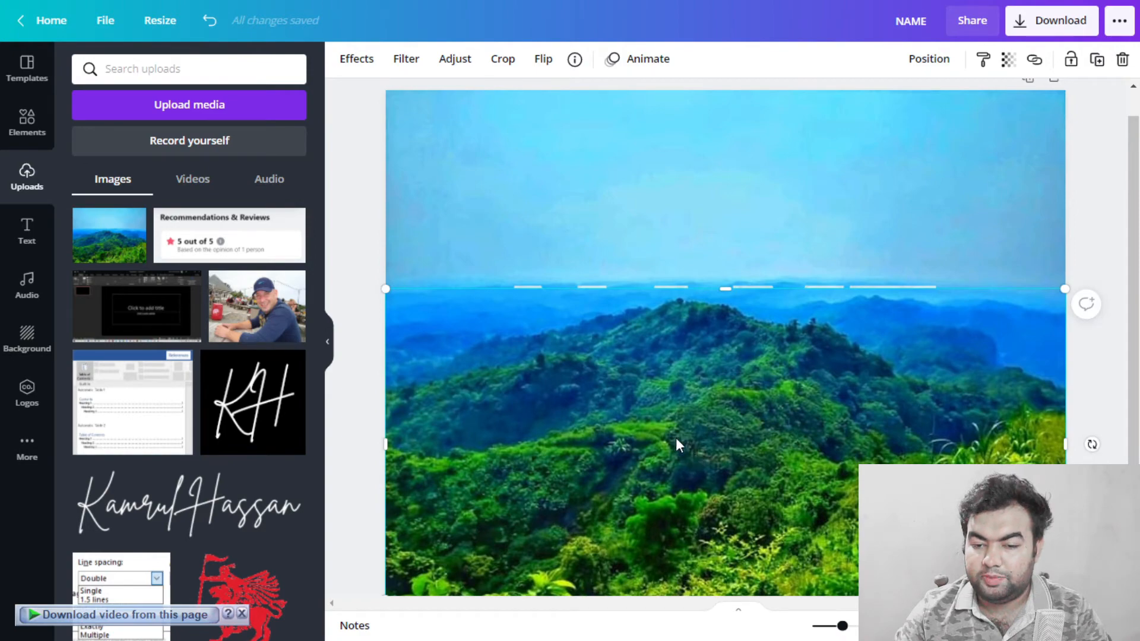
Step: Apply Background Remover to the overlaid landscape photo and erase the remaining hill area with brush size 25, showing the original image
{"action": "left_click", "coordinate": [356, 59]}
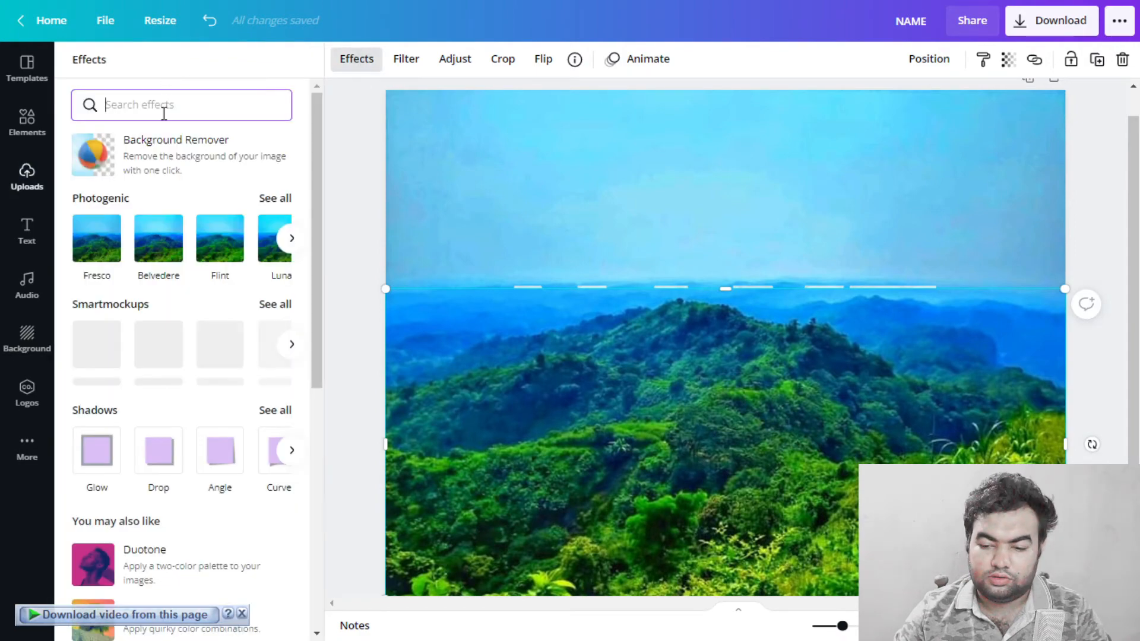
{"action": "left_click", "coordinate": [183, 157]}
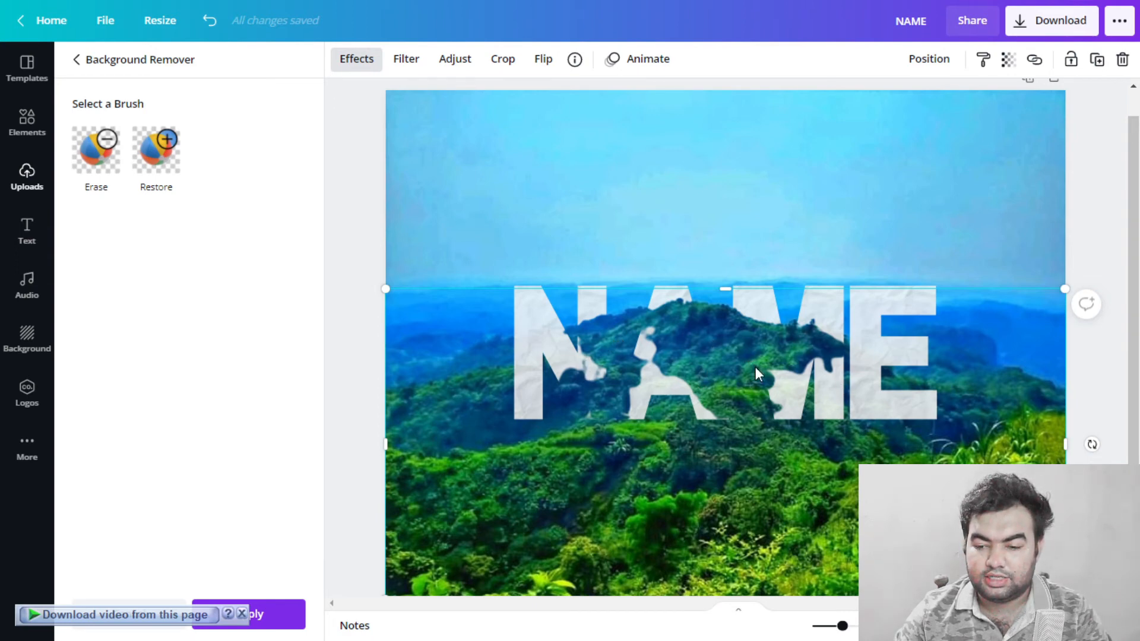
{"action": "left_click", "coordinate": [93, 168]}
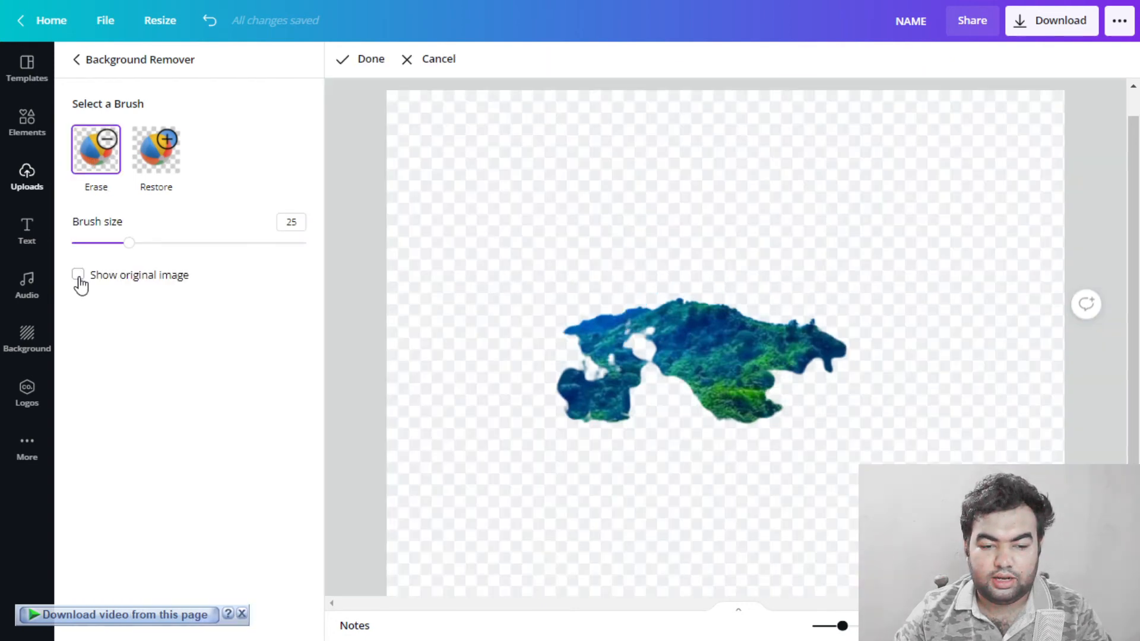
{"action": "left_click", "coordinate": [78, 276]}
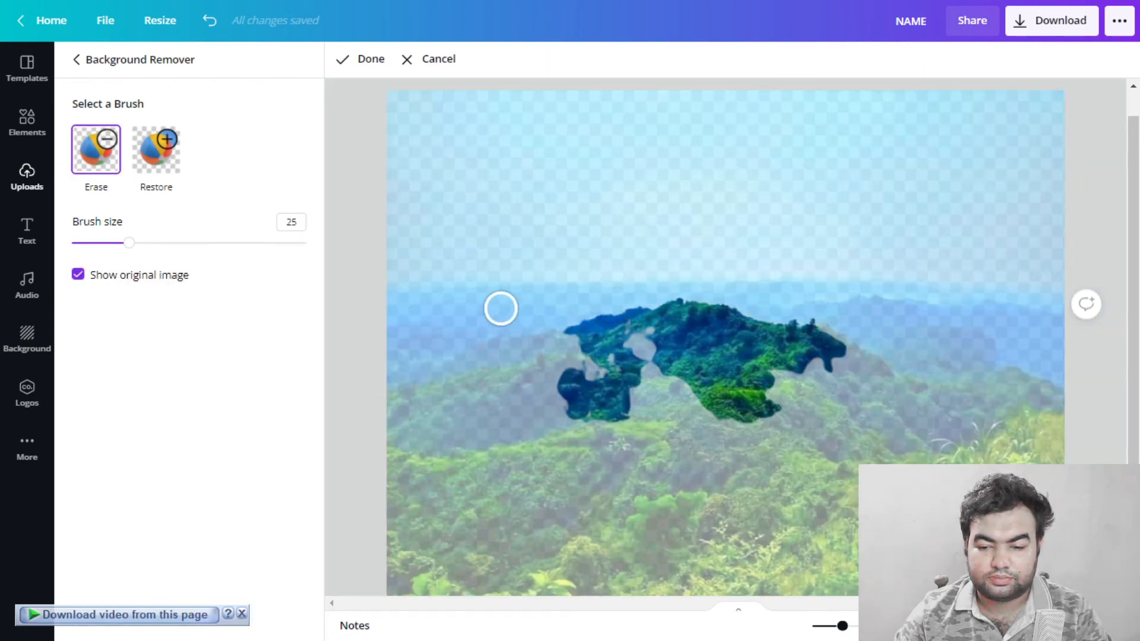
{"action": "mouse_move", "coordinate": [500, 308]}
{"action": "left_mouse_down"}
{"action": "mouse_move", "coordinate": [592, 321]}
{"action": "mouse_move", "coordinate": [753, 317]}
{"action": "mouse_move", "coordinate": [681, 316]}
{"action": "mouse_move", "coordinate": [707, 299]}
{"action": "mouse_move", "coordinate": [832, 328]}
{"action": "mouse_move", "coordinate": [751, 332]}
{"action": "mouse_move", "coordinate": [857, 339]}
{"action": "mouse_move", "coordinate": [783, 351]}
{"action": "mouse_move", "coordinate": [824, 351]}
{"action": "mouse_move", "coordinate": [756, 414]}
{"action": "mouse_move", "coordinate": [748, 400]}
{"action": "mouse_move", "coordinate": [764, 375]}
{"action": "mouse_move", "coordinate": [690, 343]}
{"action": "mouse_move", "coordinate": [569, 355]}
{"action": "mouse_move", "coordinate": [717, 366]}
{"action": "mouse_move", "coordinate": [568, 376]}
{"action": "mouse_move", "coordinate": [651, 395]}
{"action": "mouse_move", "coordinate": [584, 410]}
{"action": "mouse_move", "coordinate": [624, 386]}
{"action": "mouse_move", "coordinate": [728, 381]}
{"action": "mouse_move", "coordinate": [668, 380]}
{"action": "left_mouse_up"}
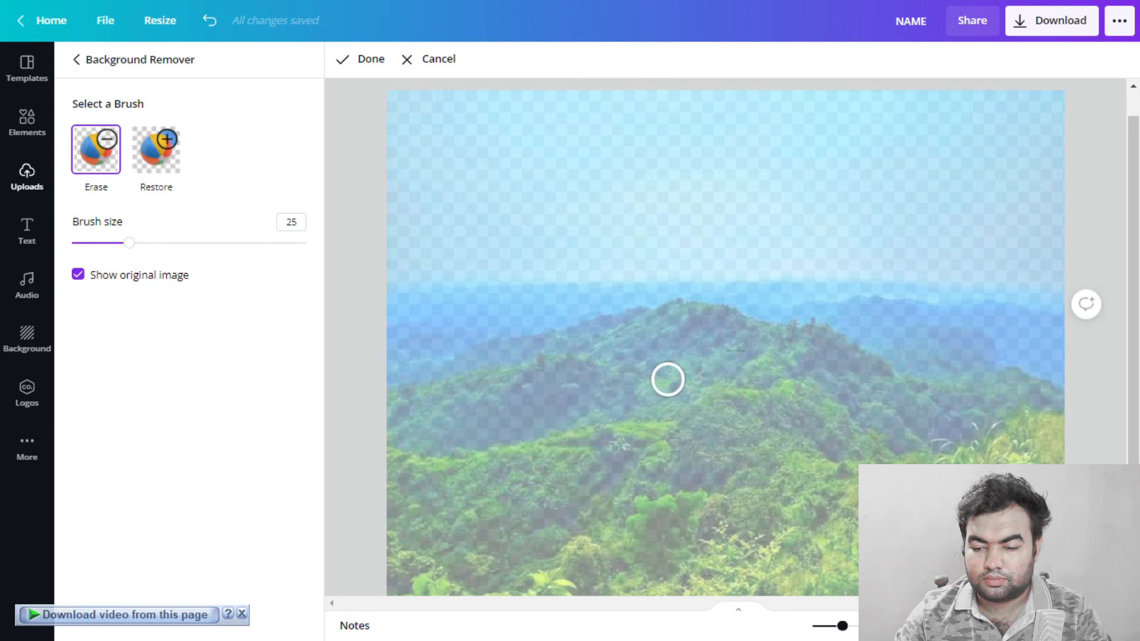
Step: Restore the foreground greenery up to the lower edge of the letters with brush size 25, refining its upper edge with size 9
{"action": "left_click", "coordinate": [164, 174]}
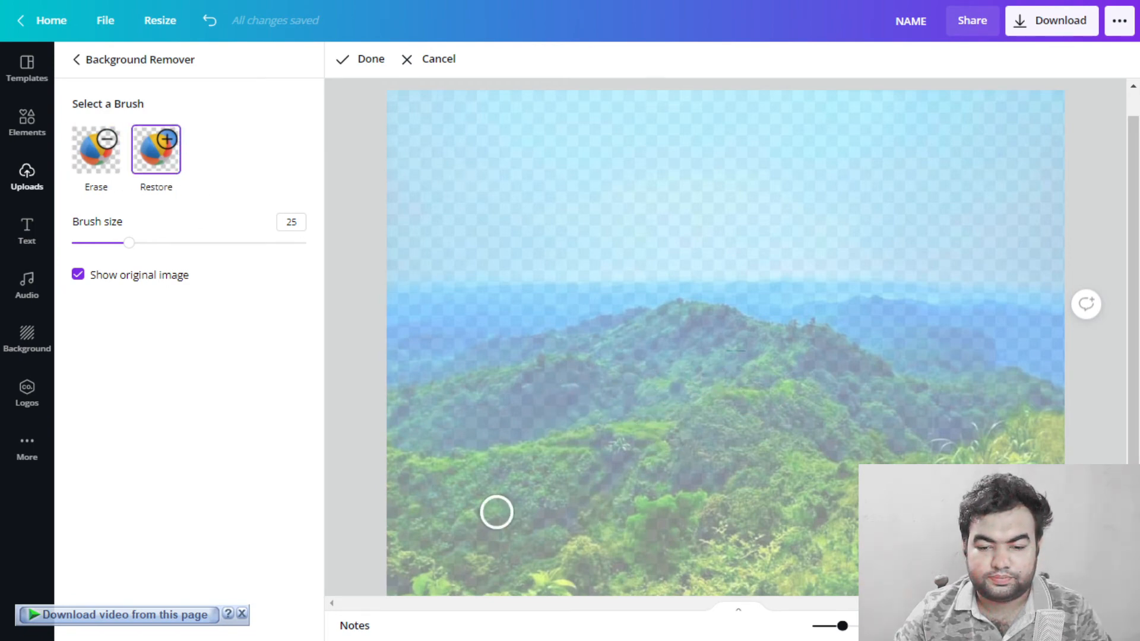
{"action": "mouse_move", "coordinate": [398, 586]}
{"action": "left_mouse_down"}
{"action": "mouse_move", "coordinate": [843, 585]}
{"action": "mouse_move", "coordinate": [663, 508]}
{"action": "mouse_move", "coordinate": [398, 475]}
{"action": "mouse_move", "coordinate": [1035, 450]}
{"action": "mouse_move", "coordinate": [631, 451]}
{"action": "mouse_move", "coordinate": [433, 469]}
{"action": "left_mouse_up"}
{"action": "left_click_drag", "start_coordinate": [129, 248], "coordinate": [93, 248]}
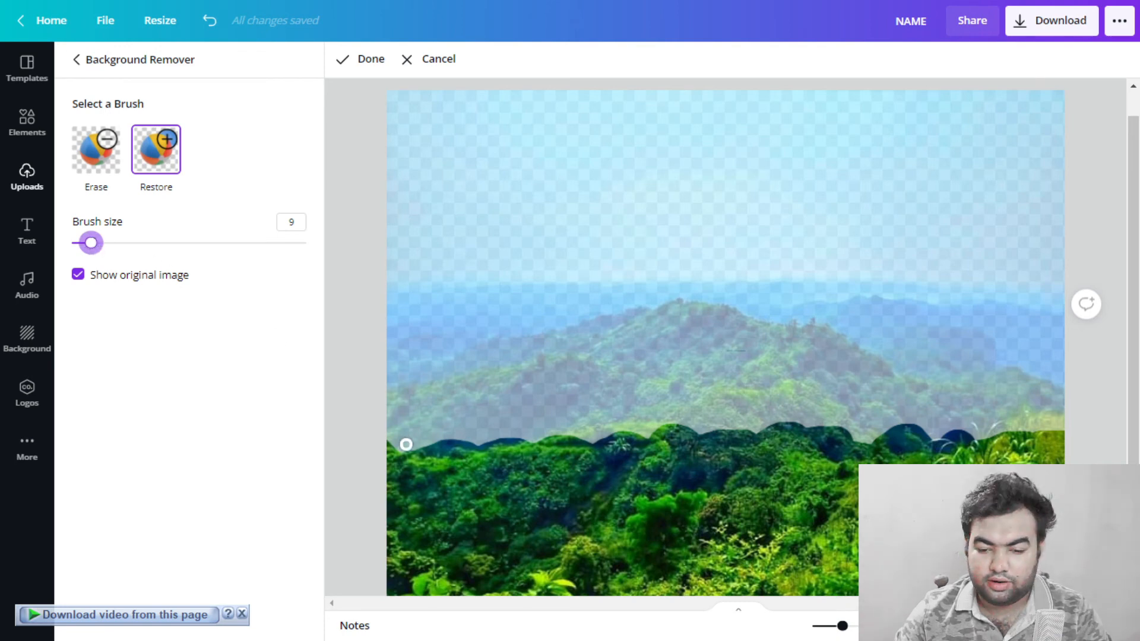
{"action": "mouse_move", "coordinate": [407, 456]}
{"action": "left_mouse_down"}
{"action": "mouse_move", "coordinate": [647, 433]}
{"action": "mouse_move", "coordinate": [945, 431]}
{"action": "mouse_move", "coordinate": [896, 448]}
{"action": "left_mouse_up"}
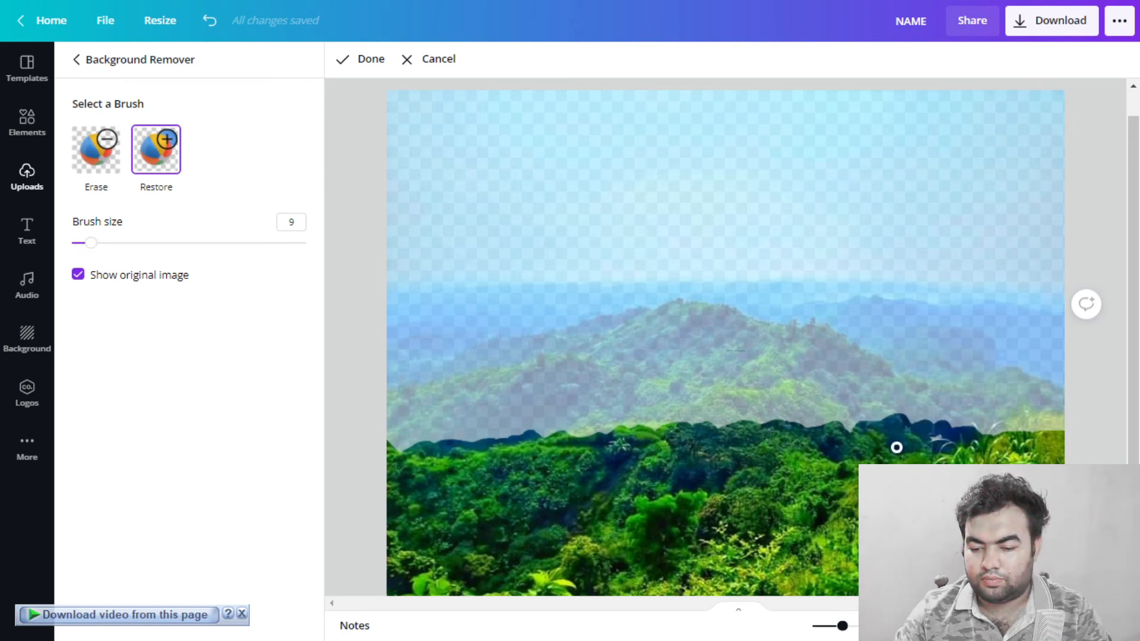
{"action": "left_click", "coordinate": [359, 70]}
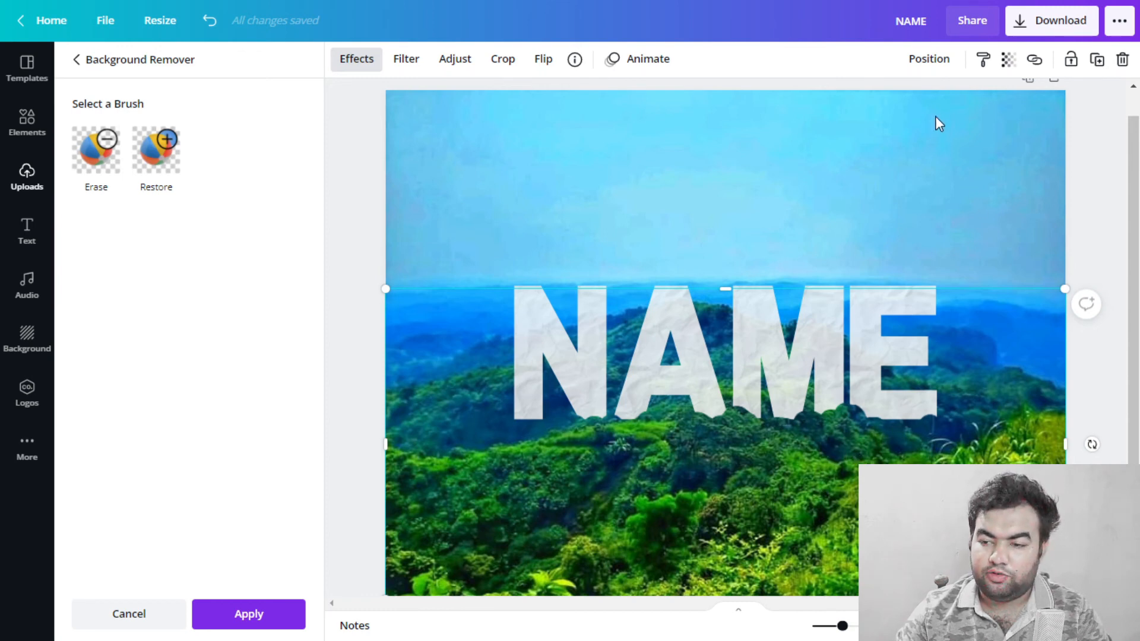
Step: Move the NAME letter group slightly down so its base sits behind the foreground greenery
{"action": "left_click", "coordinate": [927, 70]}
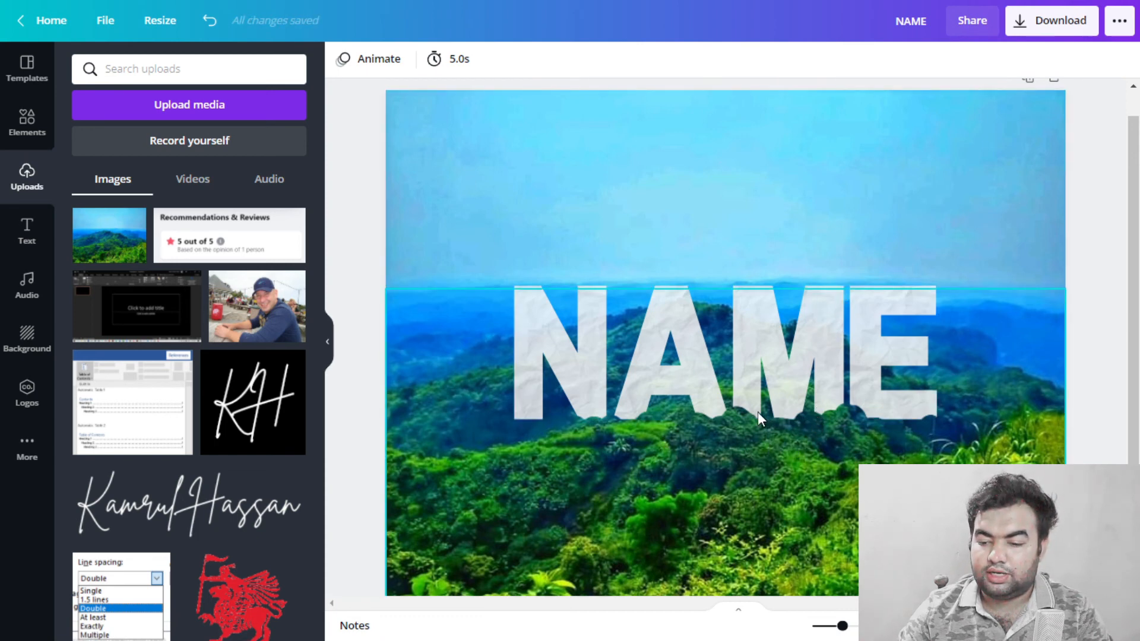
{"action": "left_click", "coordinate": [815, 291]}
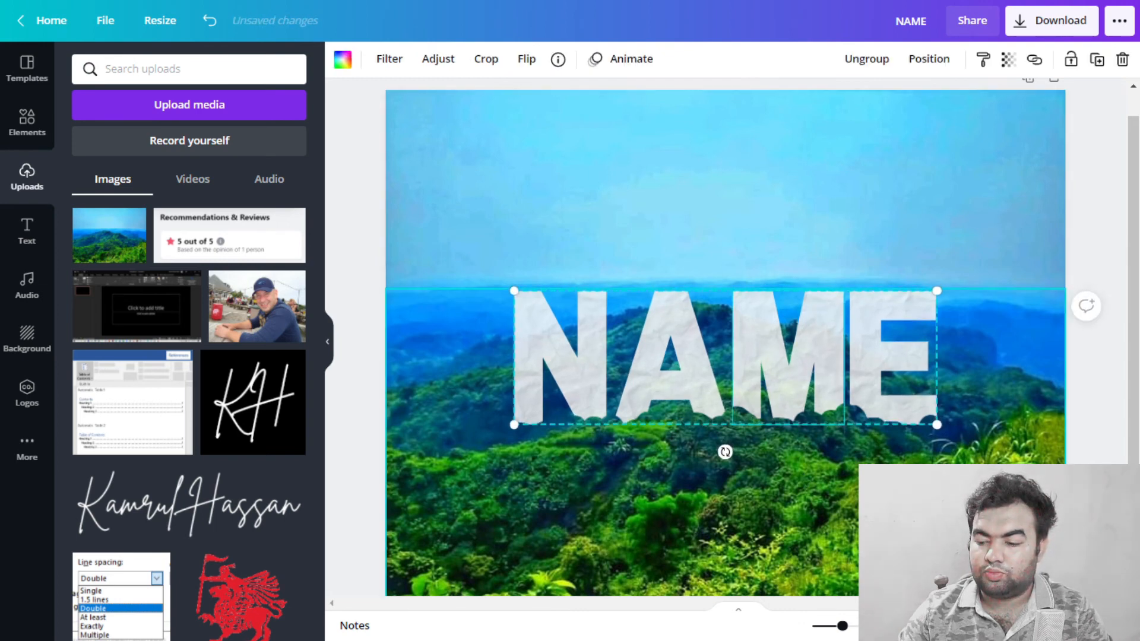
{"action": "left_click", "coordinate": [1081, 223]}
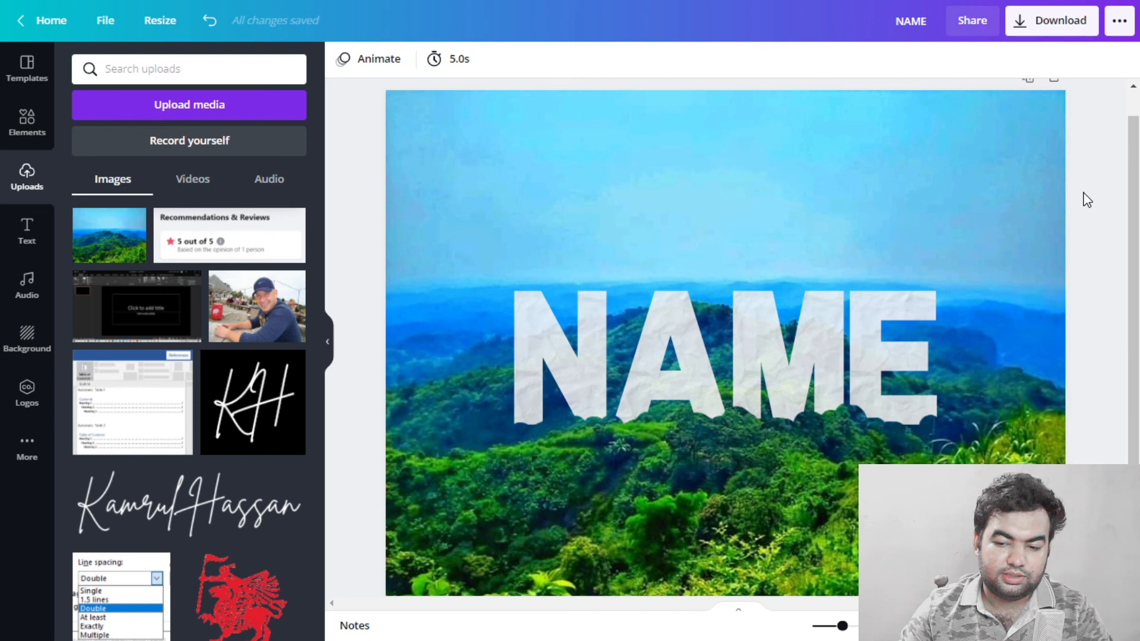
Step: Download the design as a PNG image and open the downloaded file
{"action": "left_click", "coordinate": [1053, 23]}
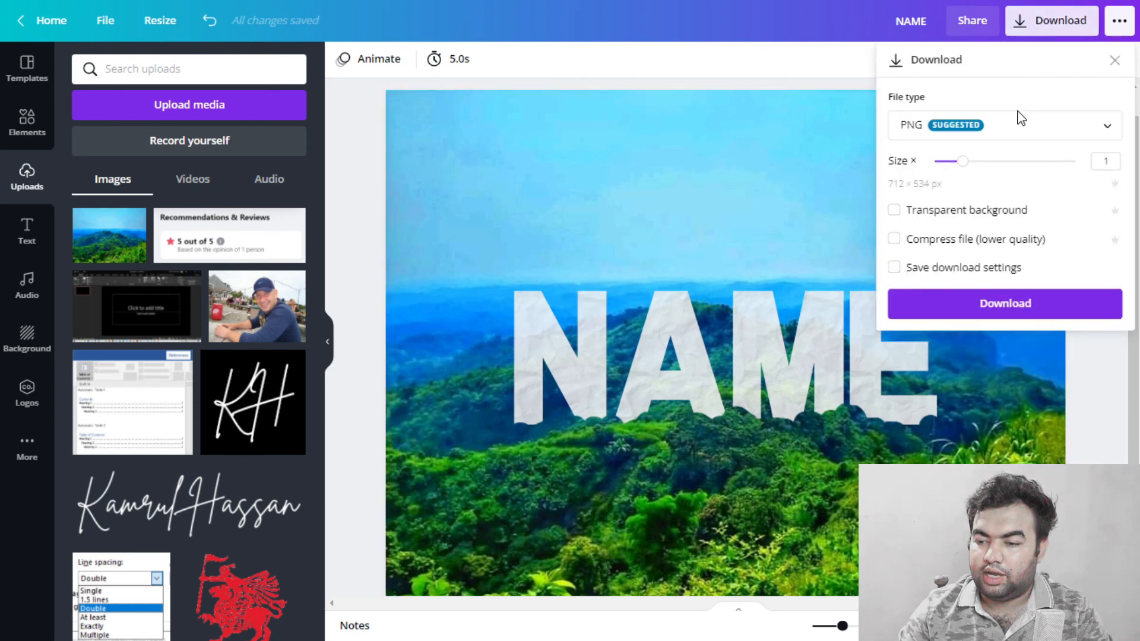
{"action": "left_click", "coordinate": [1016, 133]}
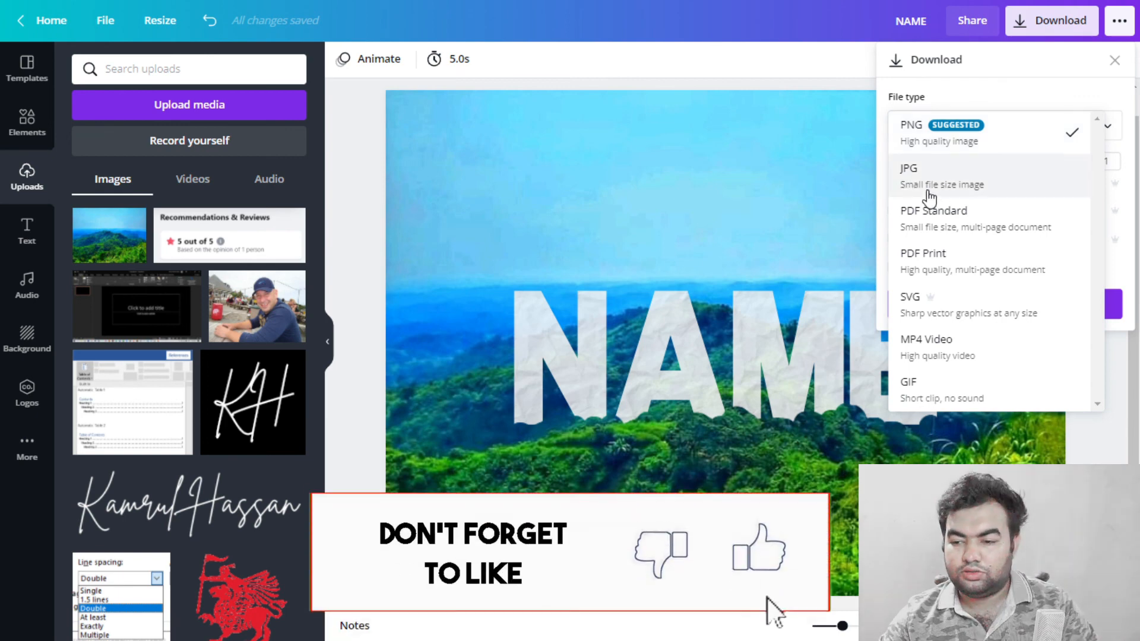
{"action": "left_click", "coordinate": [963, 143]}
{"action": "left_click", "coordinate": [1001, 307]}
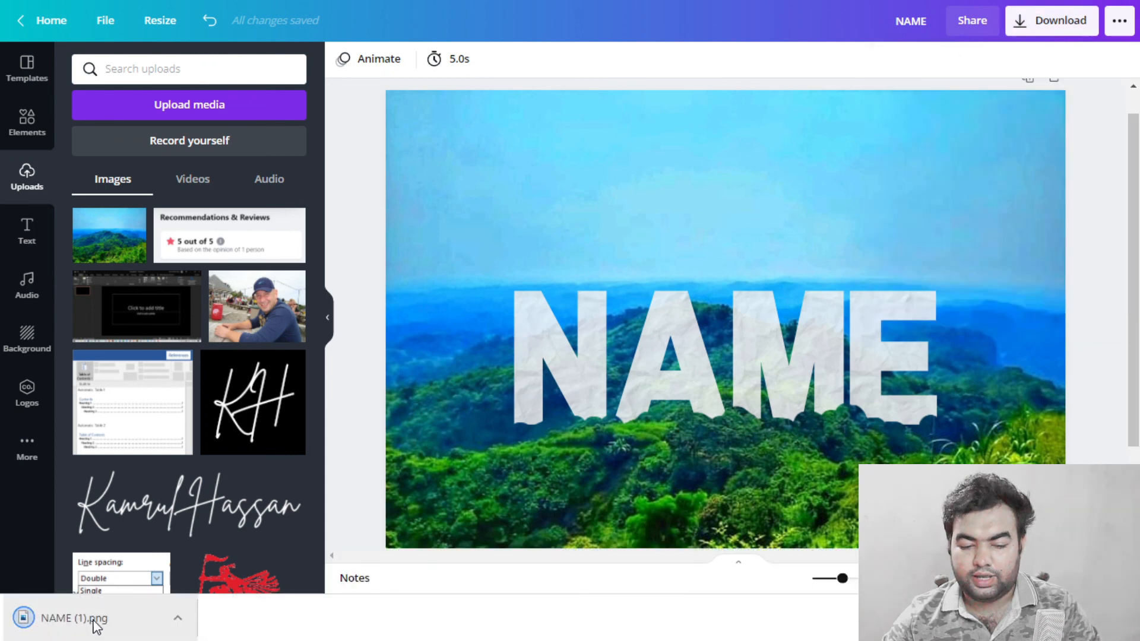
{"action": "left_click", "coordinate": [75, 626]}
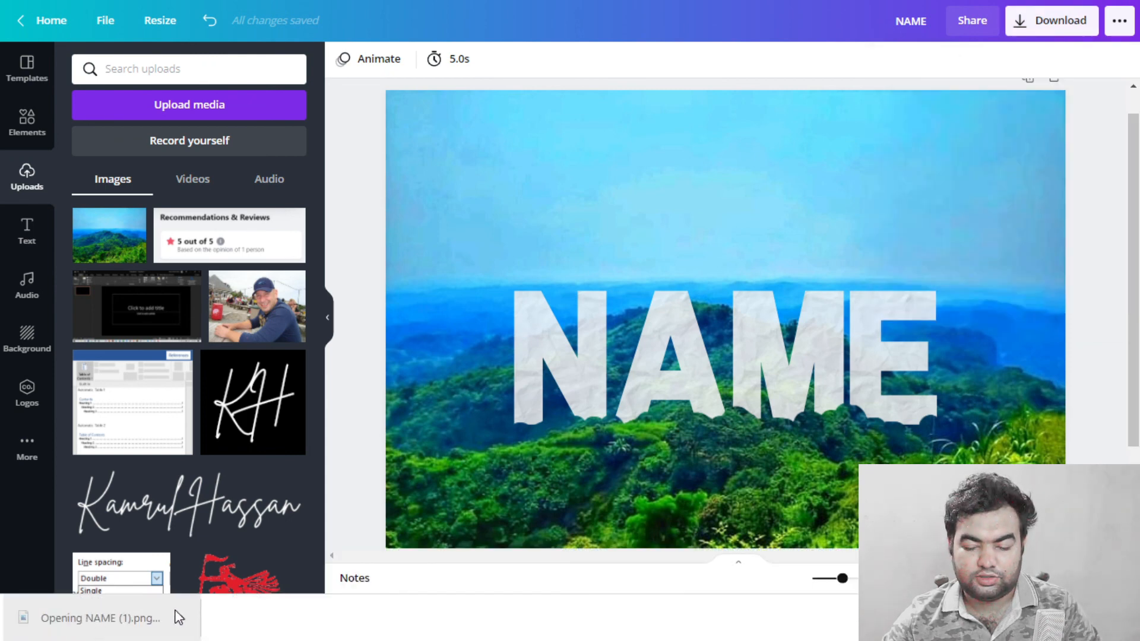